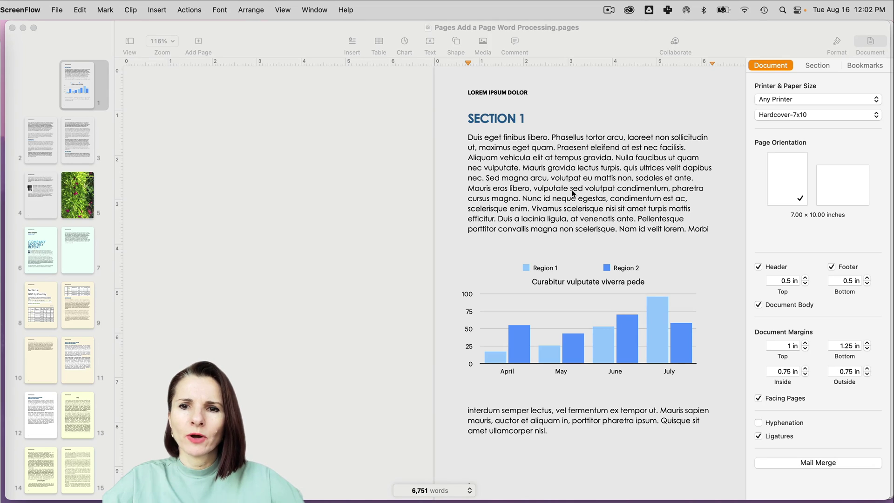
Step: Try converting the document to a page layout by removing its body, then undo the conversion
{"action": "left_click", "coordinate": [642, 149]}
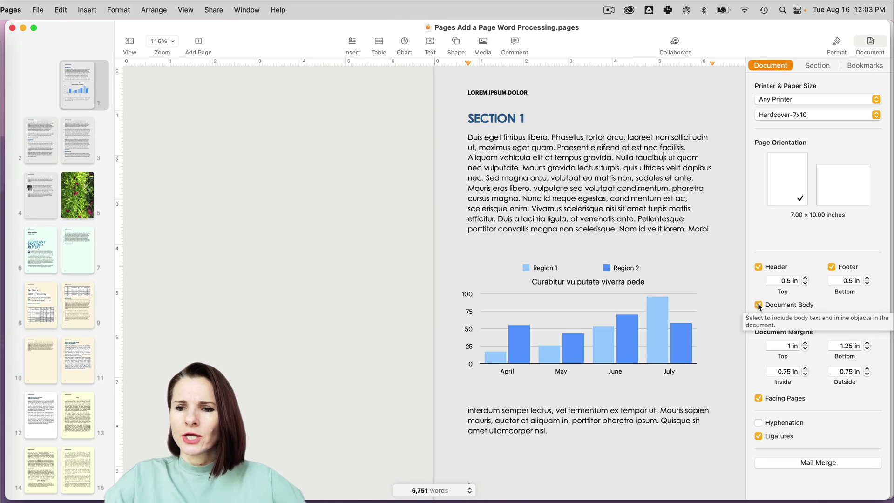
{"action": "left_click", "coordinate": [759, 304]}
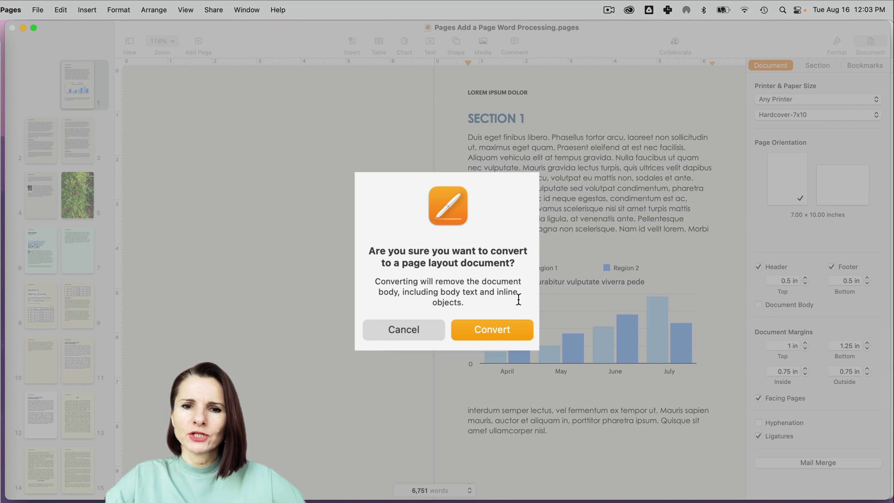
{"action": "left_click", "coordinate": [491, 328]}
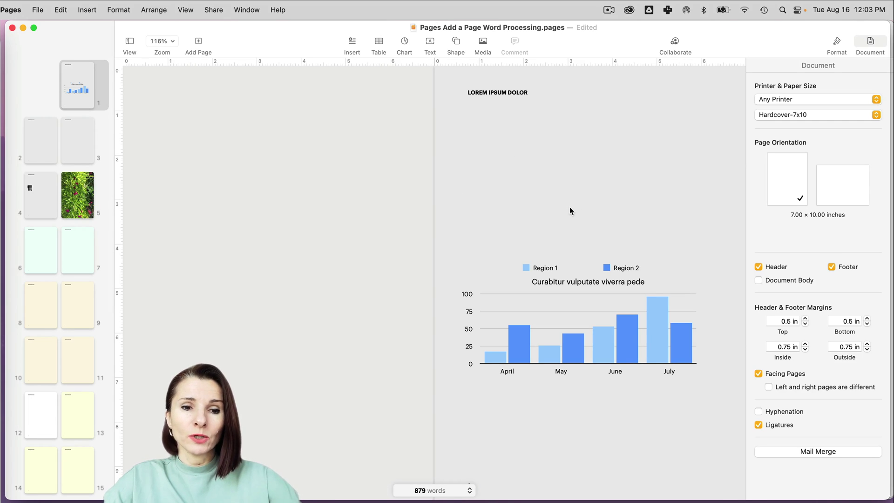
{"action": "key", "text": "super+z"}
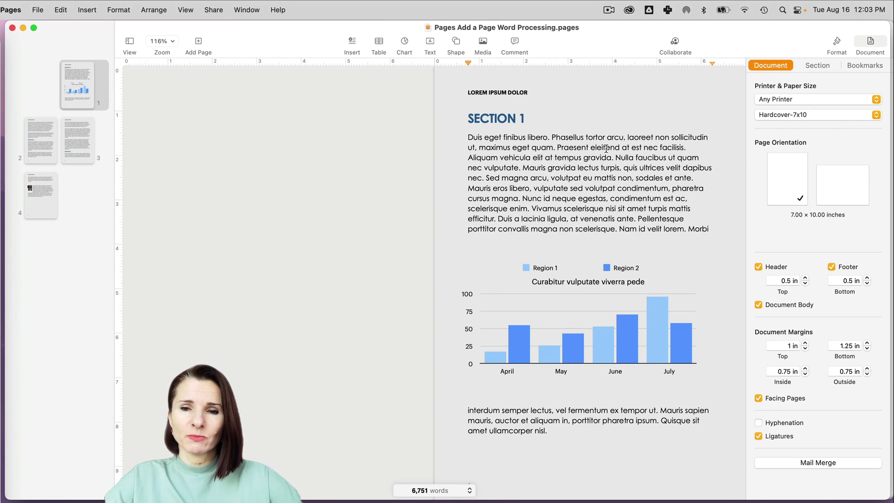
Step: In the Page Layout document, turn the document body on and back off, keeping it a page layout
{"action": "left_click", "coordinate": [247, 9]}
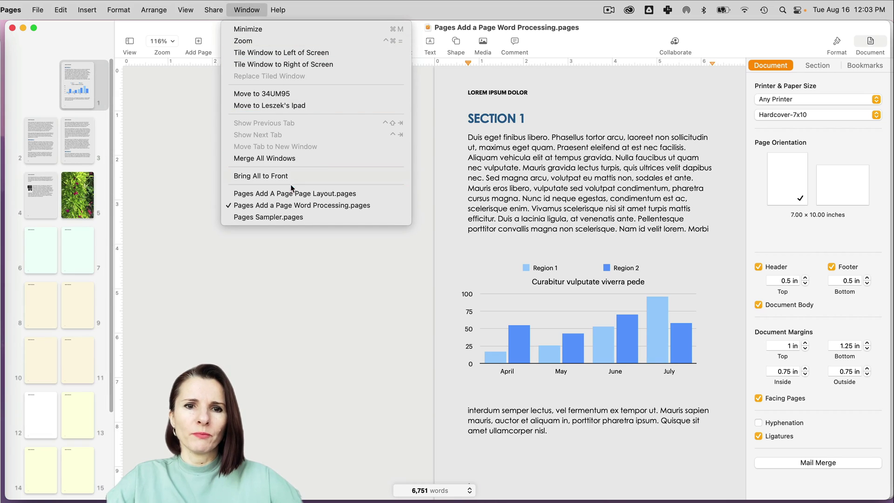
{"action": "left_click", "coordinate": [293, 195]}
{"action": "left_click", "coordinate": [405, 311]}
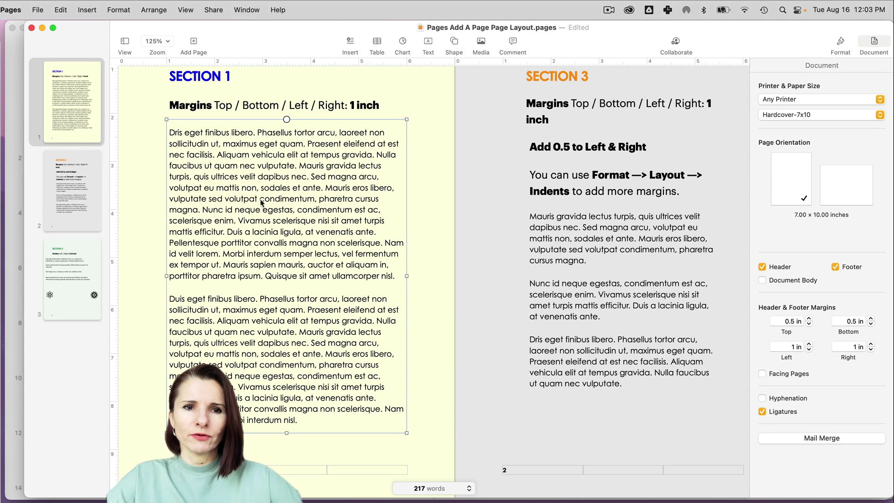
{"action": "left_click", "coordinate": [571, 202]}
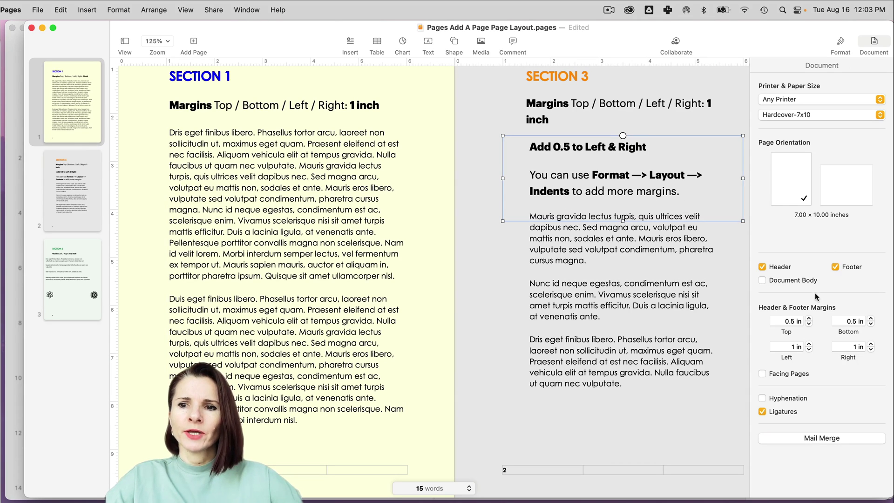
{"action": "left_click", "coordinate": [771, 283]}
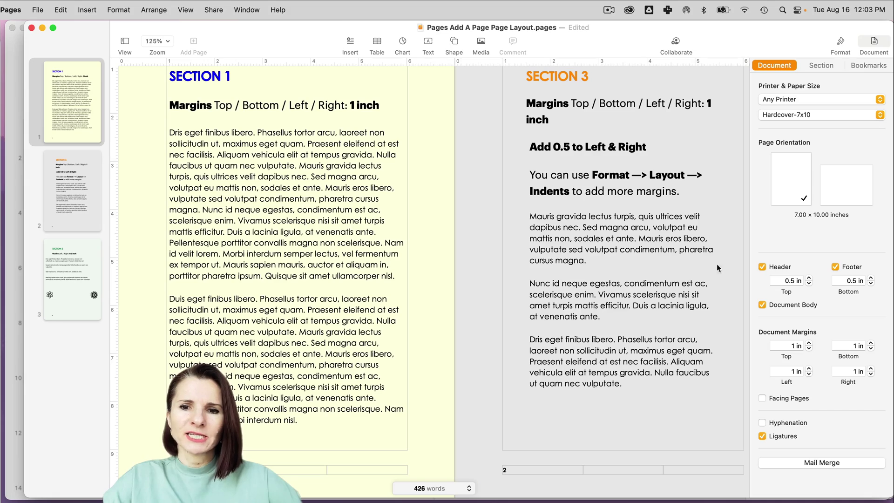
{"action": "left_click", "coordinate": [763, 305]}
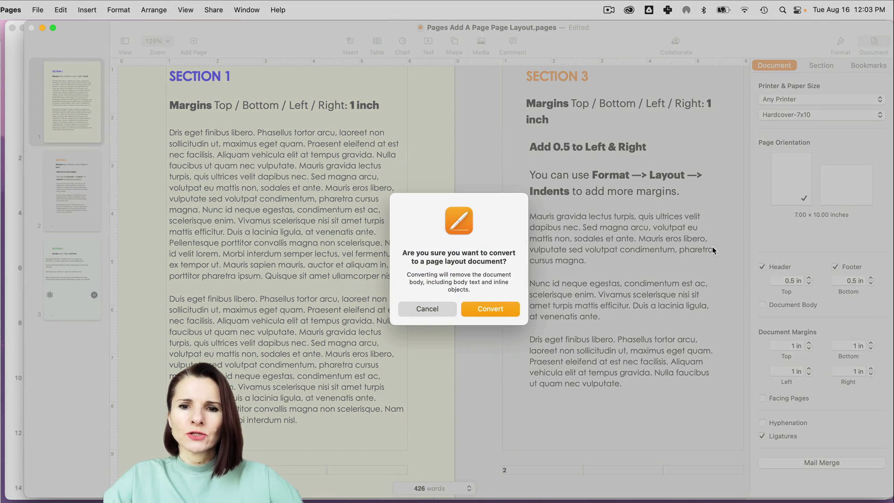
{"action": "left_click", "coordinate": [494, 311]}
Step: Return to the Word Processing document and jump through the thumbnails to the pages 8–9 Section 4 spread
{"action": "left_click", "coordinate": [258, 11]}
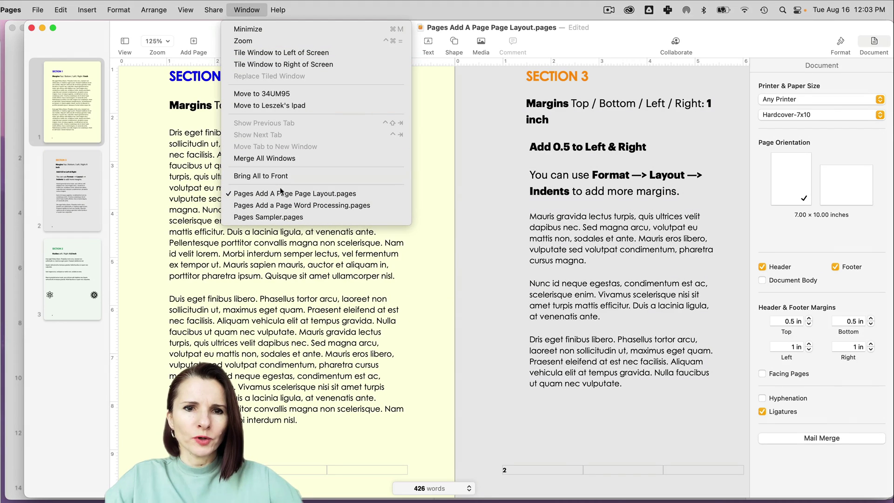
{"action": "left_click", "coordinate": [285, 205]}
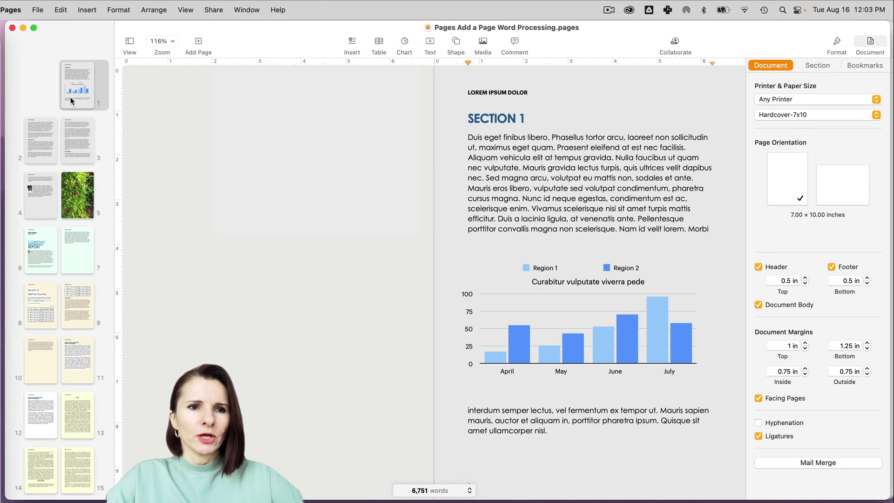
{"action": "left_click", "coordinate": [72, 140]}
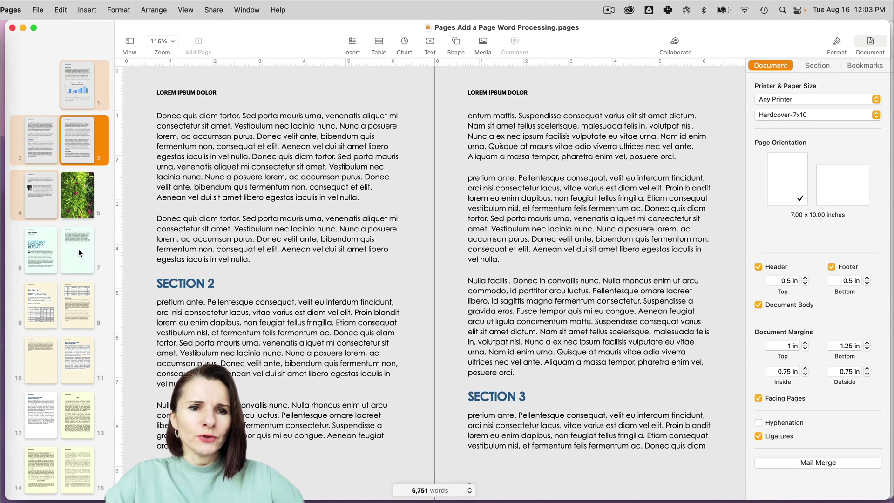
{"action": "left_click", "coordinate": [78, 248]}
{"action": "left_click", "coordinate": [78, 306]}
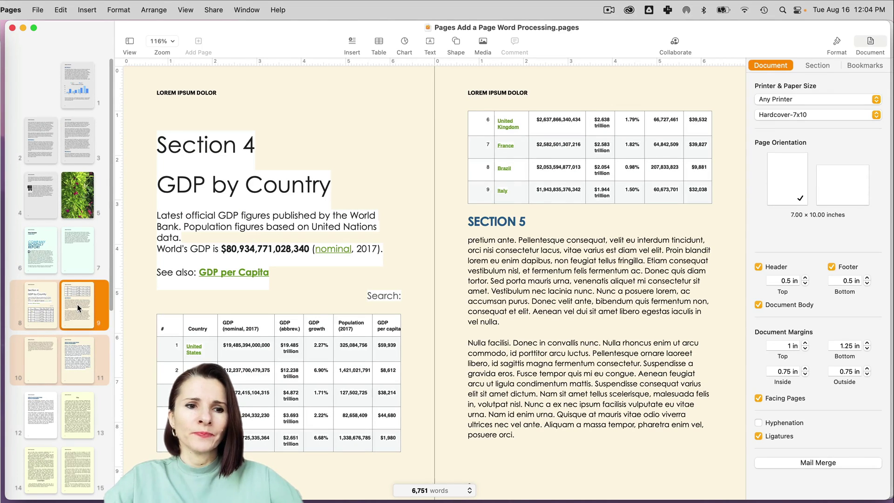
{"action": "scroll", "coordinate": [78, 303], "scroll_direction": "down", "scroll_amount": 2}
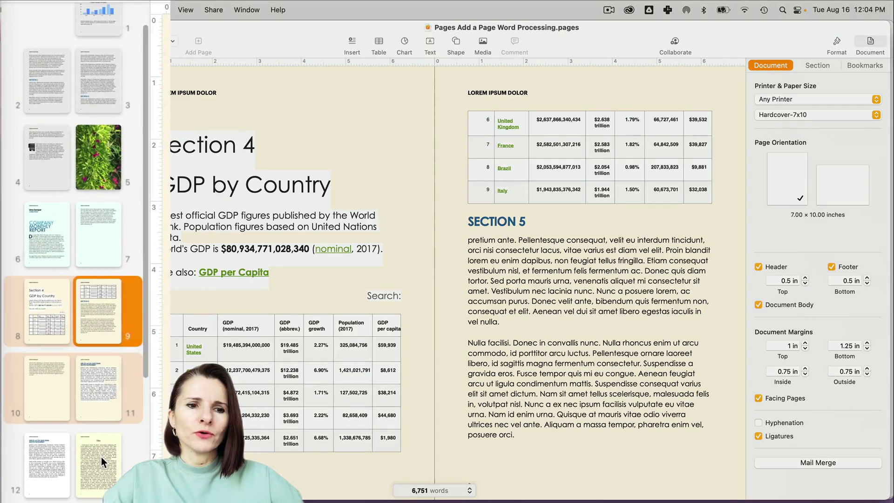
Step: Browse the 12–13, 10–11 and 2–3 spreads, then return to pages 8–9 with GDP by Country
{"action": "left_click", "coordinate": [80, 381]}
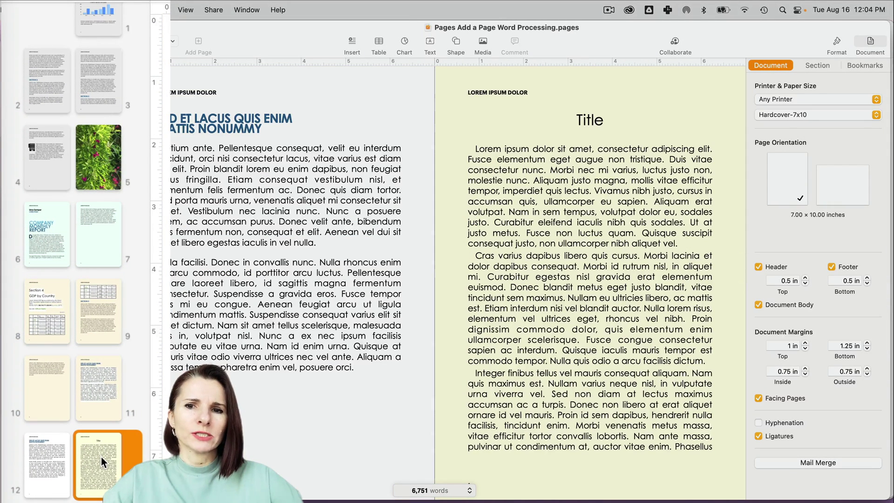
{"action": "left_click", "coordinate": [94, 388]}
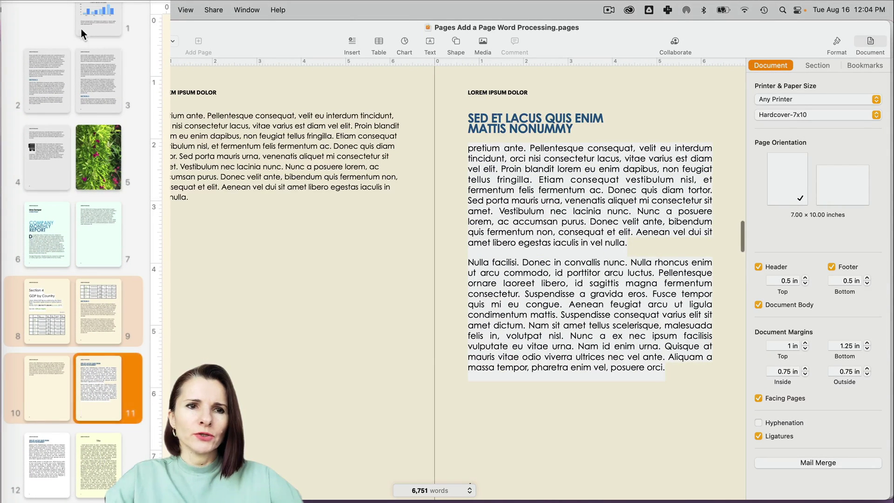
{"action": "left_click", "coordinate": [113, 77]}
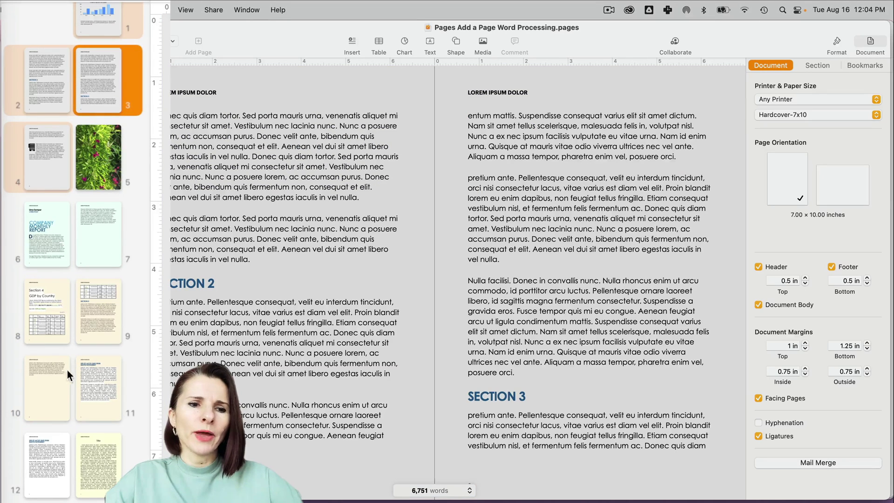
{"action": "left_click", "coordinate": [110, 412]}
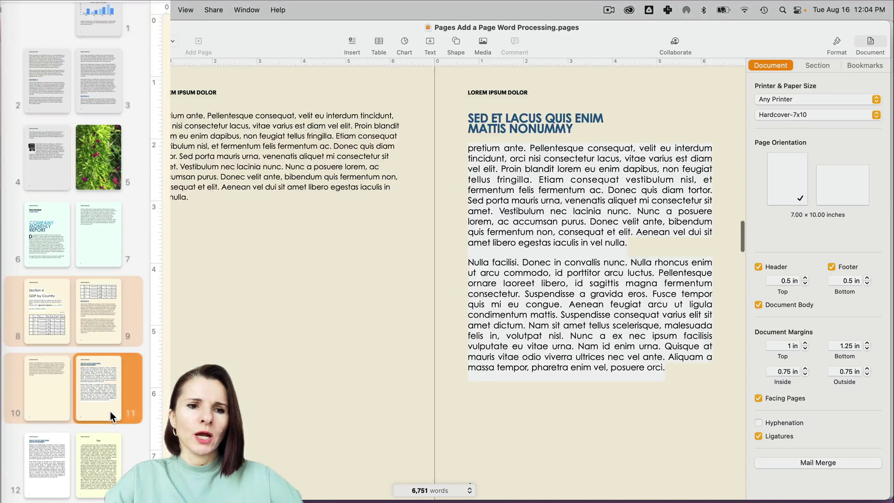
{"action": "left_click", "coordinate": [110, 471]}
{"action": "scroll", "coordinate": [110, 471], "scroll_direction": "down", "scroll_amount": 3}
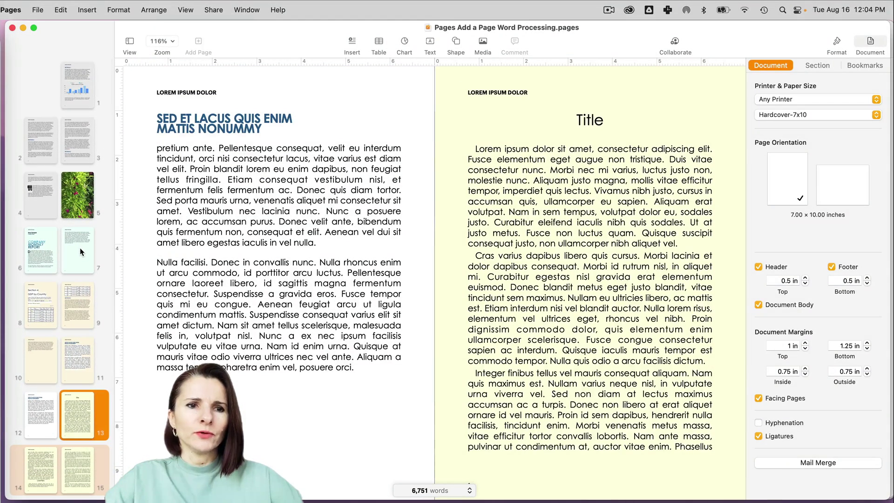
{"action": "left_click", "coordinate": [79, 248]}
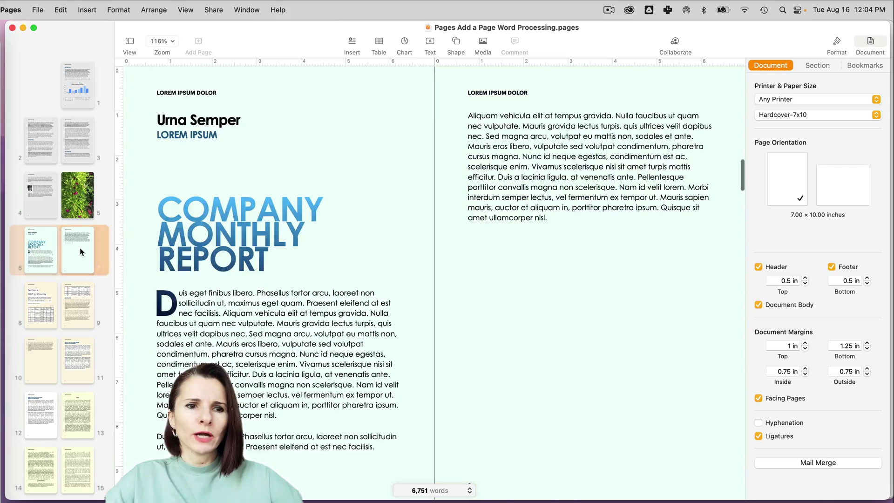
{"action": "left_click", "coordinate": [46, 309]}
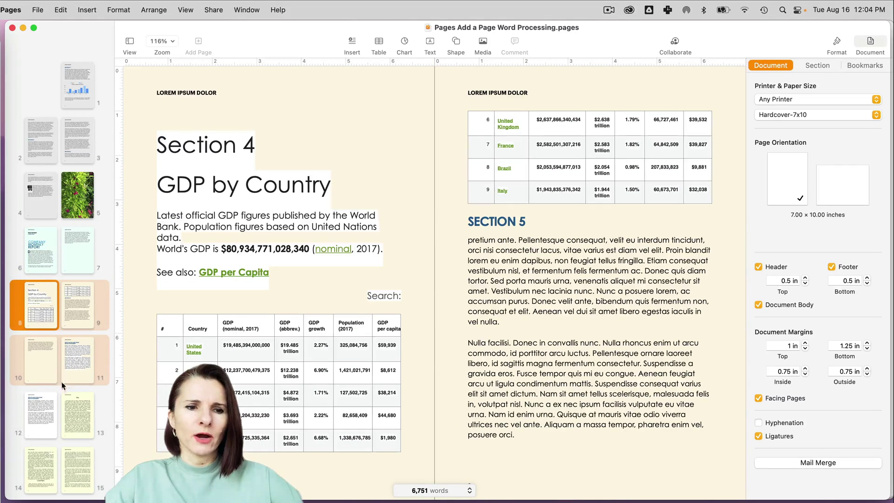
Step: Look over pages 12–15 with the Title page and Chapter I, then settle back on pages 8–9
{"action": "left_click", "coordinate": [43, 408]}
{"action": "left_click", "coordinate": [81, 433]}
{"action": "left_click", "coordinate": [81, 472]}
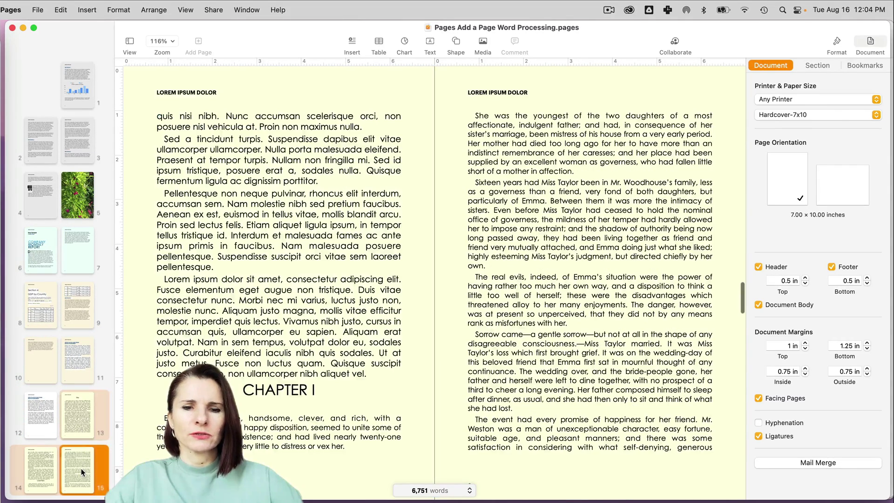
{"action": "scroll", "coordinate": [81, 472], "scroll_direction": "down", "scroll_amount": 5}
{"action": "scroll", "coordinate": [82, 472], "scroll_direction": "down", "scroll_amount": 3}
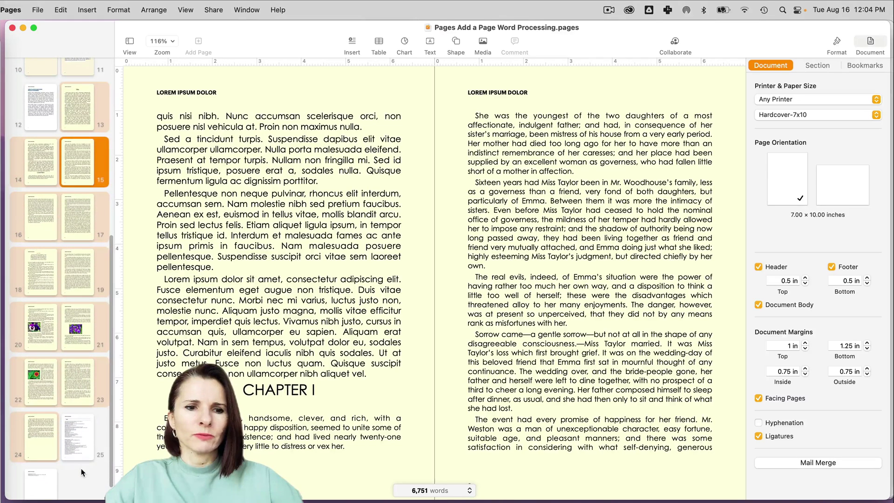
{"action": "scroll", "coordinate": [75, 372], "scroll_direction": "up", "scroll_amount": 5}
{"action": "scroll", "coordinate": [71, 334], "scroll_direction": "up", "scroll_amount": 2}
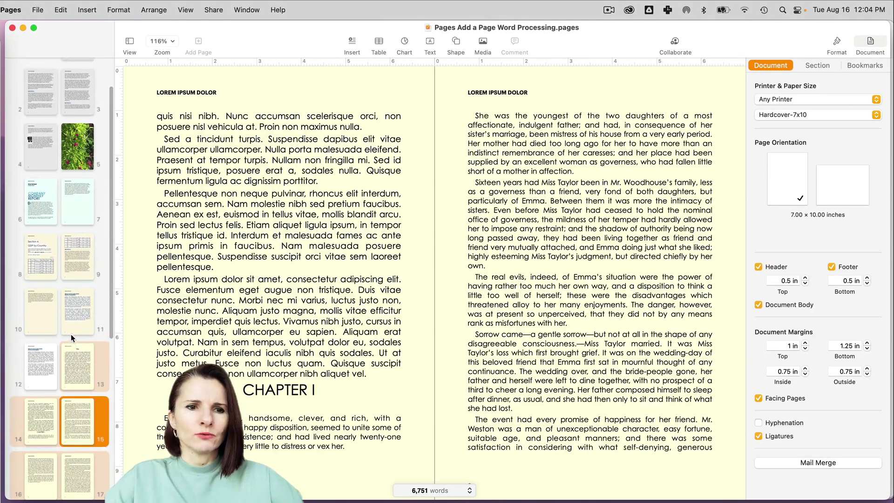
{"action": "left_click", "coordinate": [78, 252]}
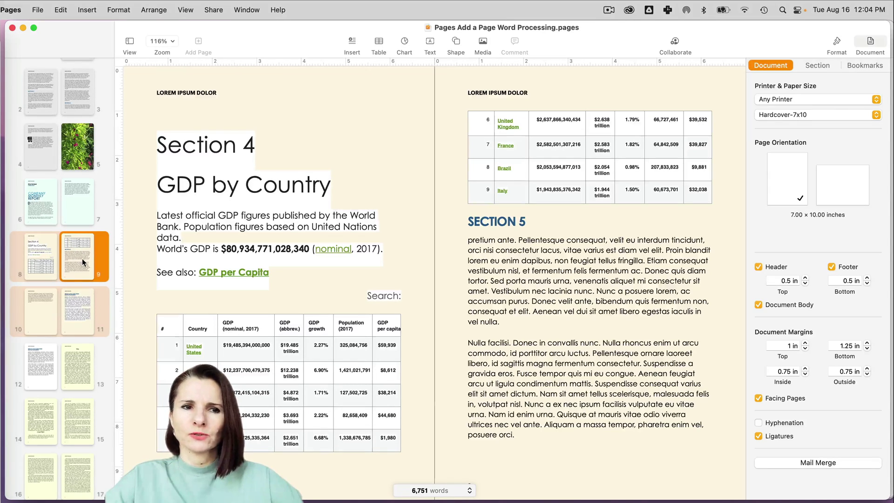
{"action": "scroll", "coordinate": [60, 148], "scroll_direction": "up", "scroll_amount": 3}
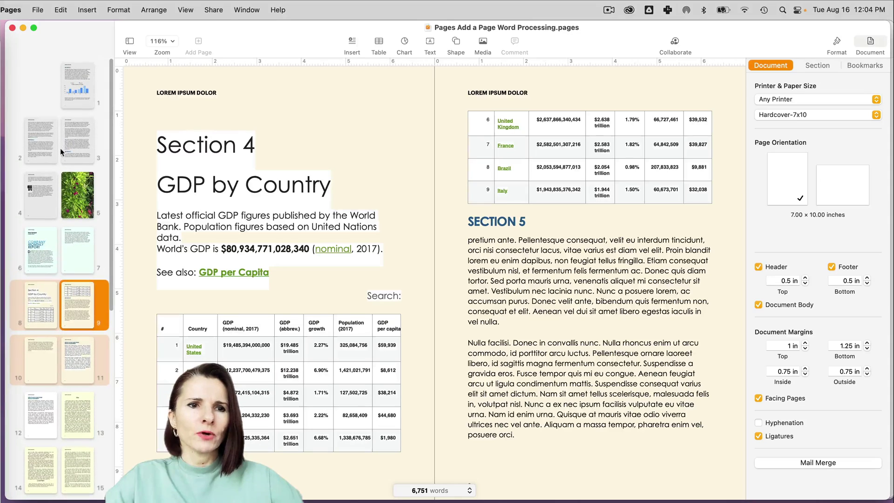
Step: Go to page 1, place the insertion point in the body text, and scroll to the pages 2–3 spread
{"action": "left_click", "coordinate": [82, 96]}
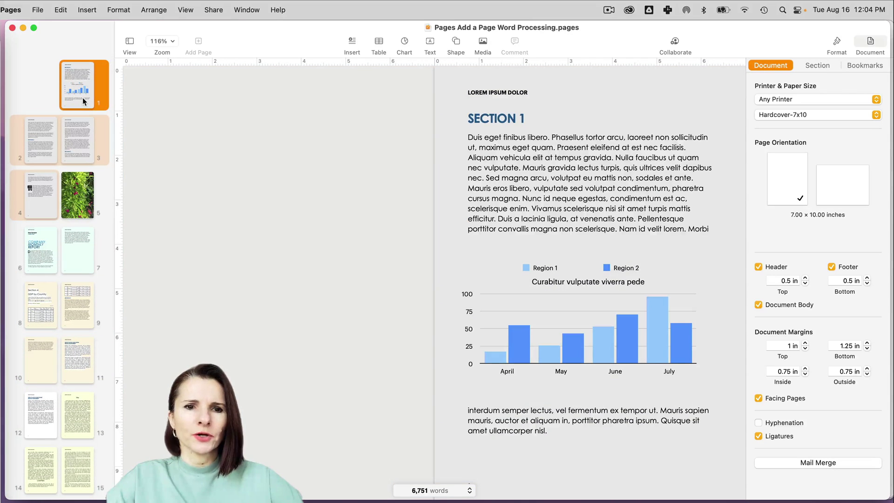
{"action": "left_click", "coordinate": [569, 167]}
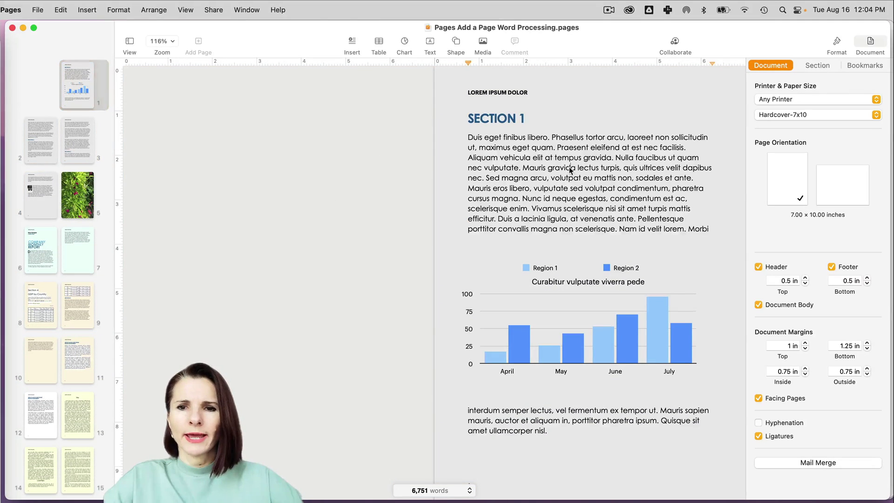
{"action": "scroll", "coordinate": [650, 206], "scroll_direction": "down", "scroll_amount": 3}
{"action": "scroll", "coordinate": [651, 205], "scroll_direction": "down", "scroll_amount": 10}
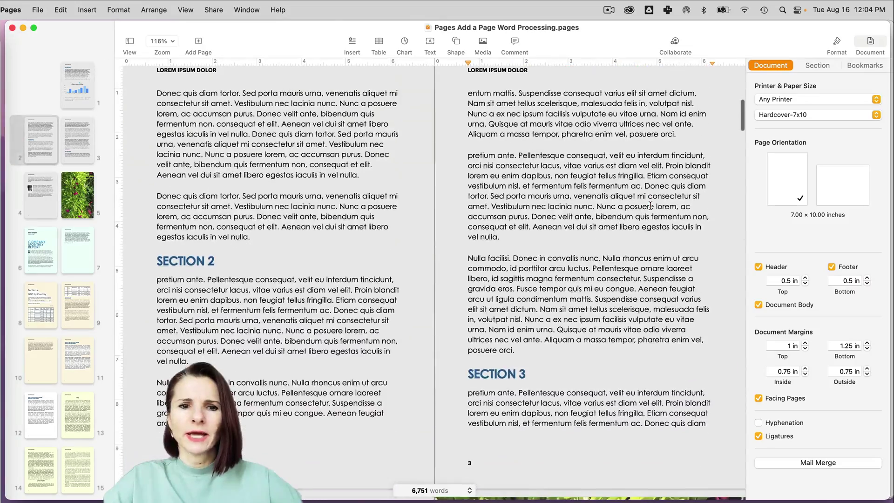
{"action": "scroll", "coordinate": [650, 205], "scroll_direction": "down", "scroll_amount": 2}
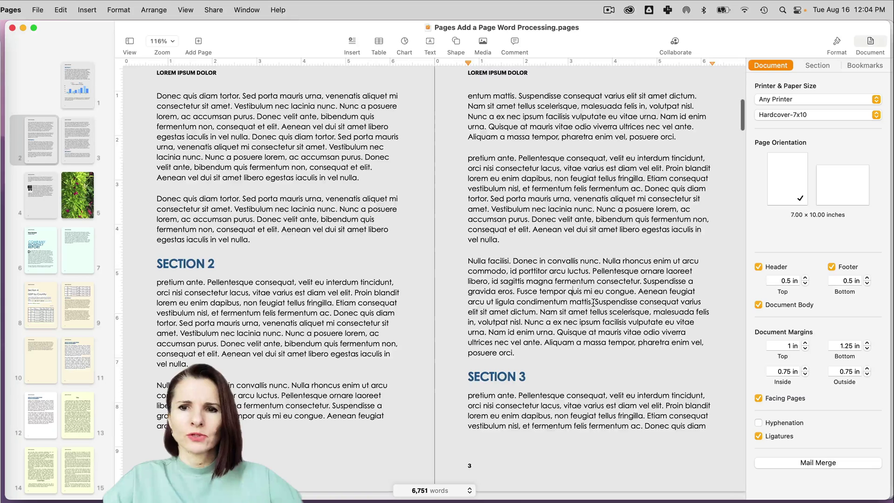
{"action": "scroll", "coordinate": [593, 302], "scroll_direction": "up", "scroll_amount": 1}
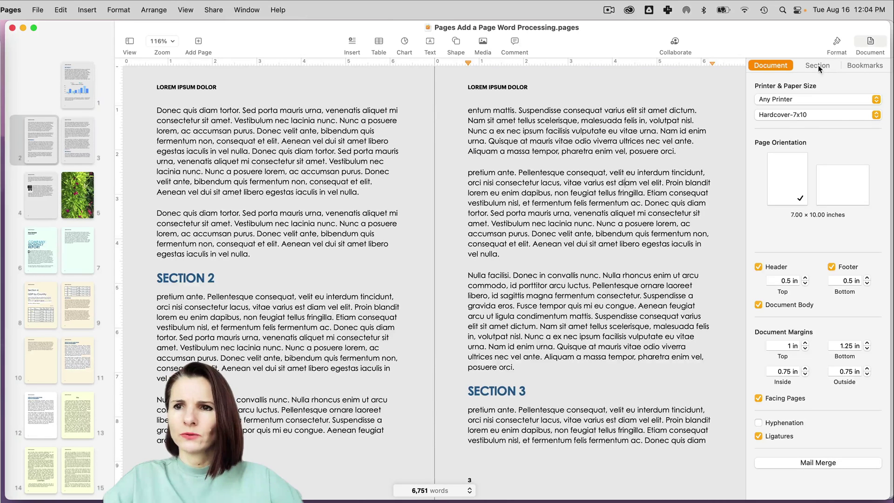
Step: Split the flowing body text into two columns and review the reflowed pages
{"action": "left_click", "coordinate": [837, 43]}
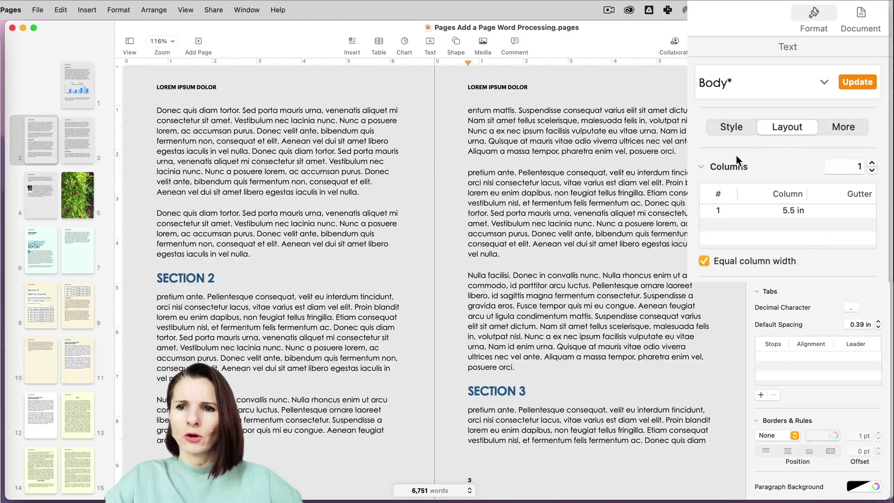
{"action": "left_click", "coordinate": [873, 164]}
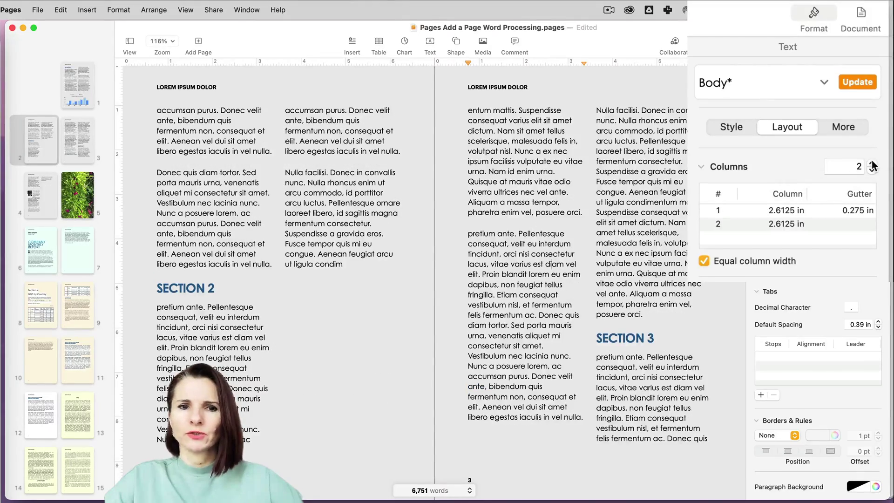
{"action": "scroll", "coordinate": [610, 188], "scroll_direction": "up", "scroll_amount": 10}
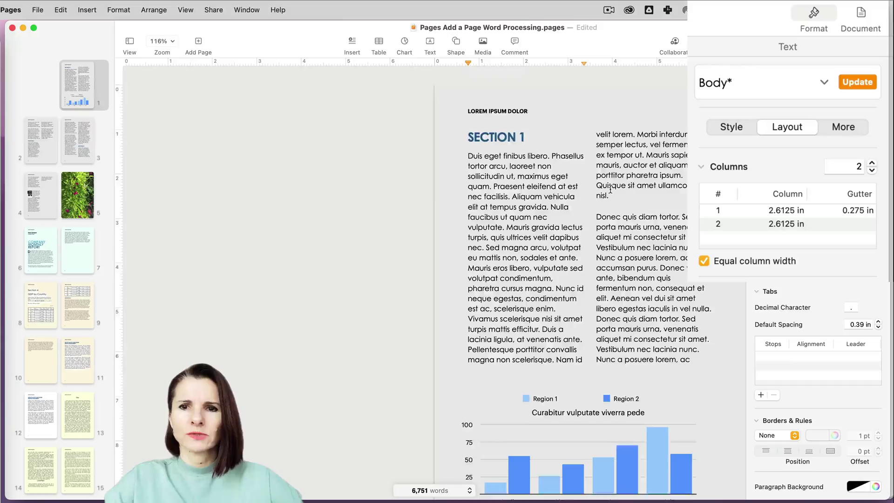
{"action": "scroll", "coordinate": [610, 189], "scroll_direction": "down", "scroll_amount": 20}
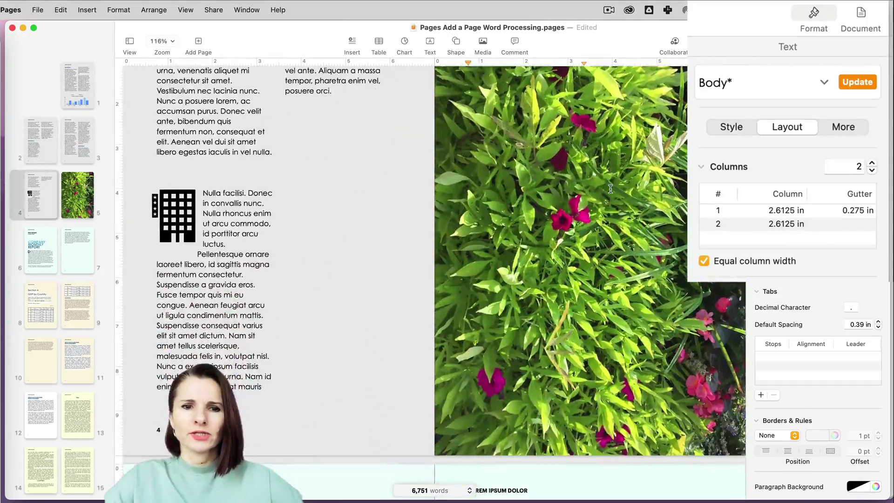
{"action": "scroll", "coordinate": [610, 189], "scroll_direction": "down", "scroll_amount": 20}
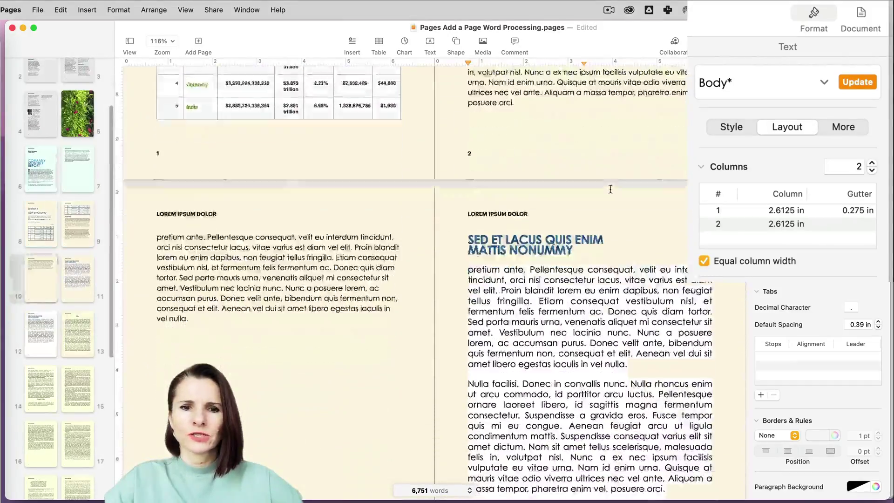
{"action": "scroll", "coordinate": [610, 189], "scroll_direction": "up", "scroll_amount": 20}
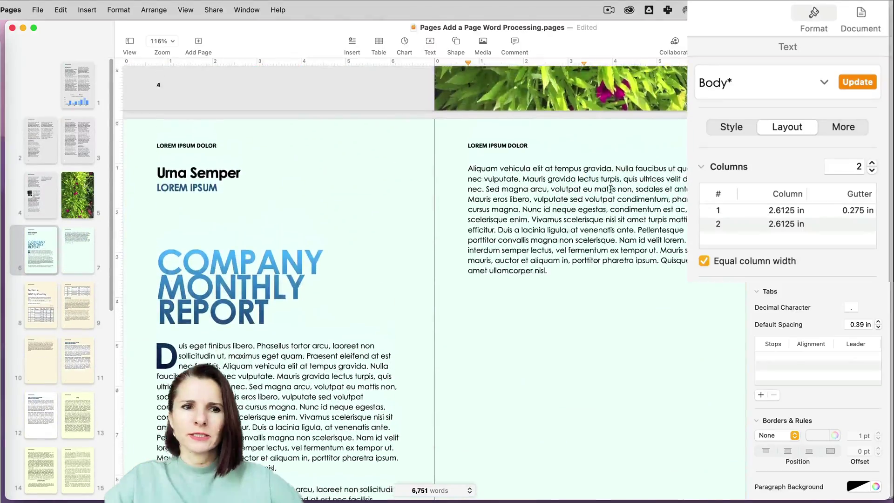
{"action": "scroll", "coordinate": [611, 189], "scroll_direction": "up", "scroll_amount": 1}
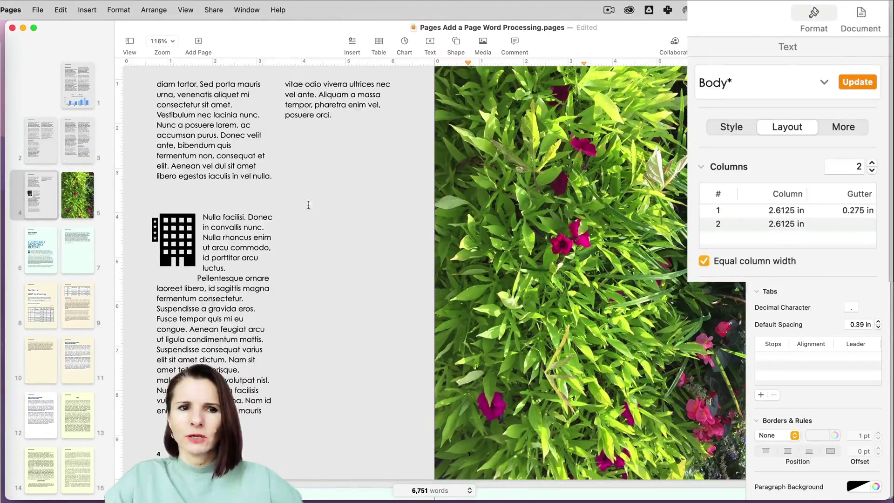
{"action": "scroll", "coordinate": [307, 202], "scroll_direction": "up", "scroll_amount": 10}
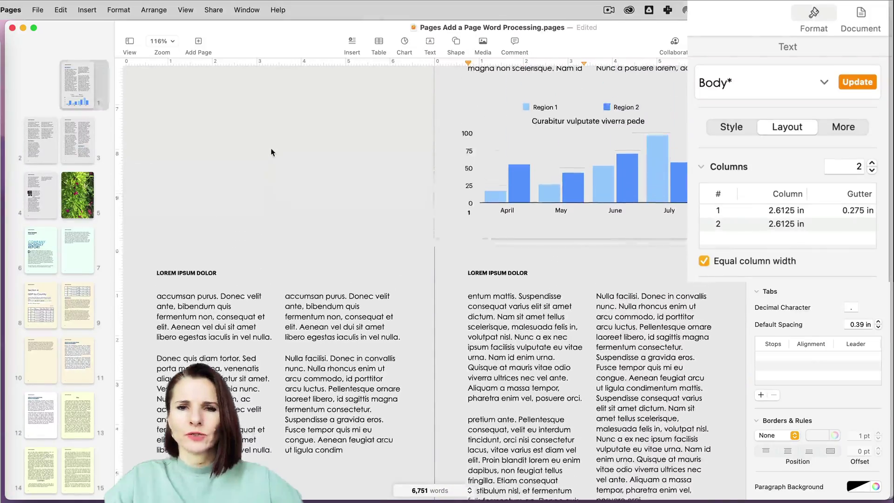
{"action": "scroll", "coordinate": [271, 149], "scroll_direction": "down", "scroll_amount": 5}
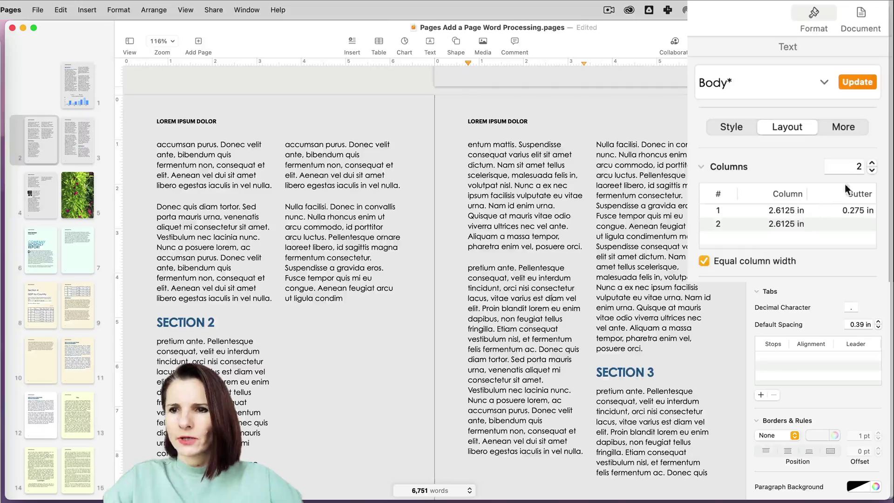
Step: Increase the body text to three equal columns, then return to the Document settings
{"action": "left_click", "coordinate": [872, 164]}
{"action": "scroll", "coordinate": [528, 270], "scroll_direction": "up", "scroll_amount": 15}
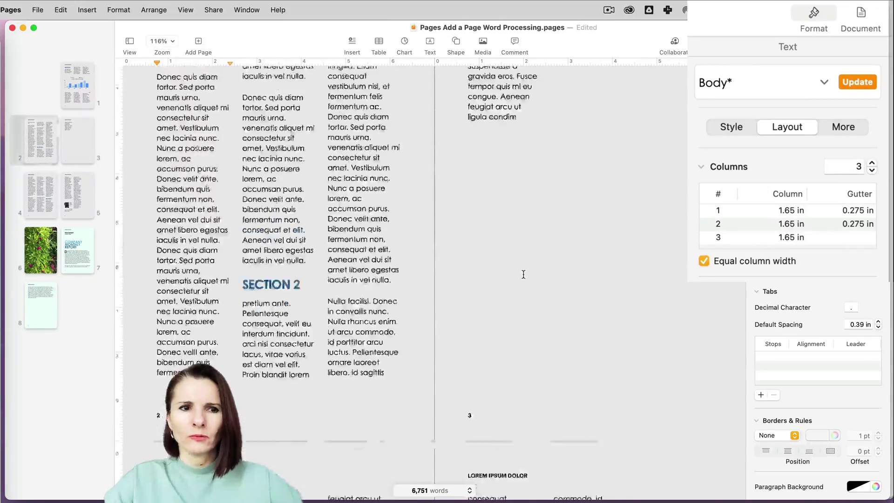
{"action": "scroll", "coordinate": [524, 278], "scroll_direction": "down", "scroll_amount": 1}
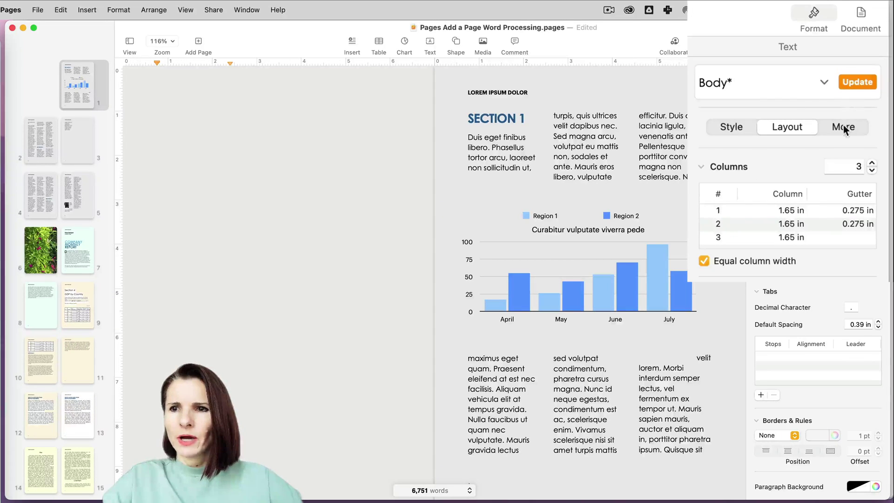
{"action": "left_click", "coordinate": [859, 18]}
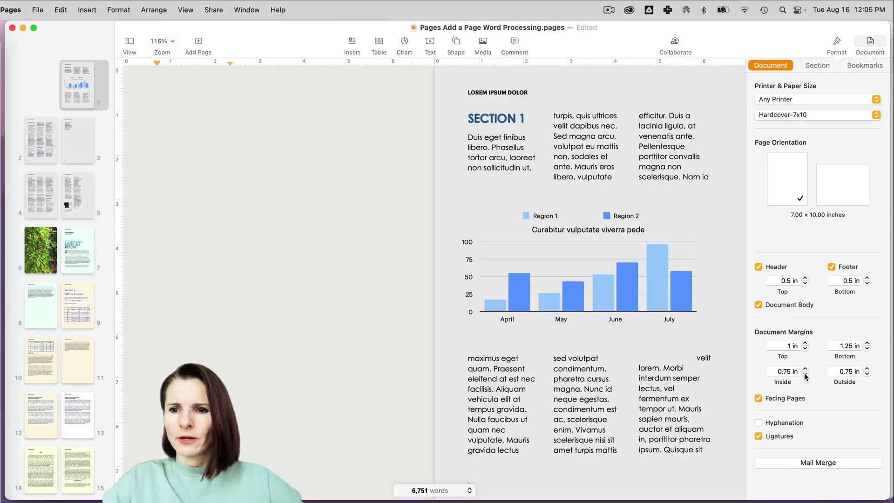
Step: Lower both the outside and inside page margins to 0.5 in
{"action": "left_click", "coordinate": [868, 375]}
{"action": "left_click", "coordinate": [805, 375]}
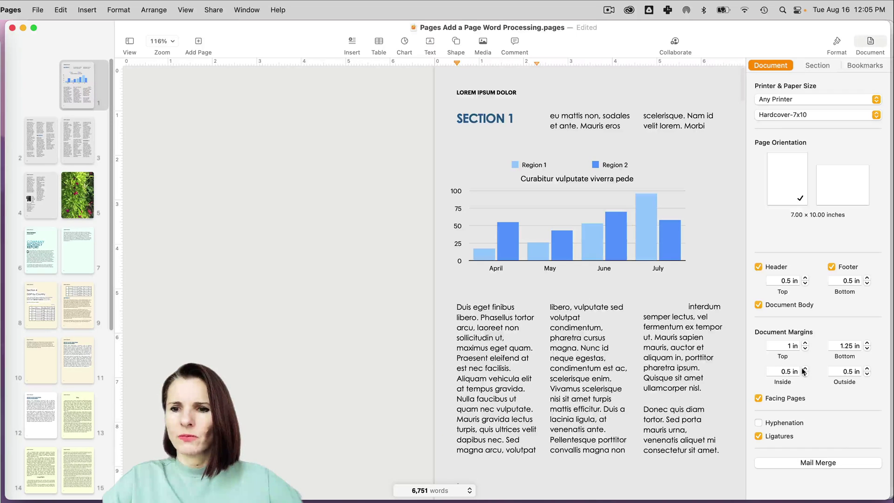
Step: Set the first text column's width to 1.6 in
{"action": "left_click", "coordinate": [836, 44]}
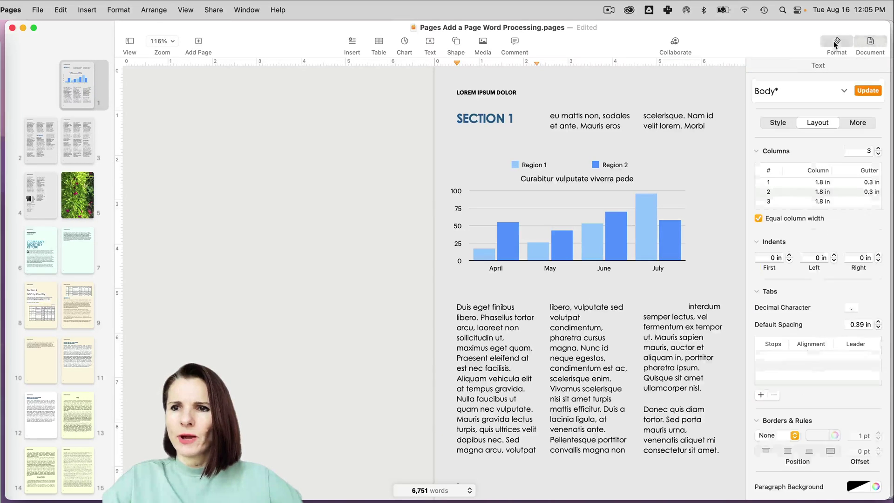
{"action": "left_click", "coordinate": [656, 318]}
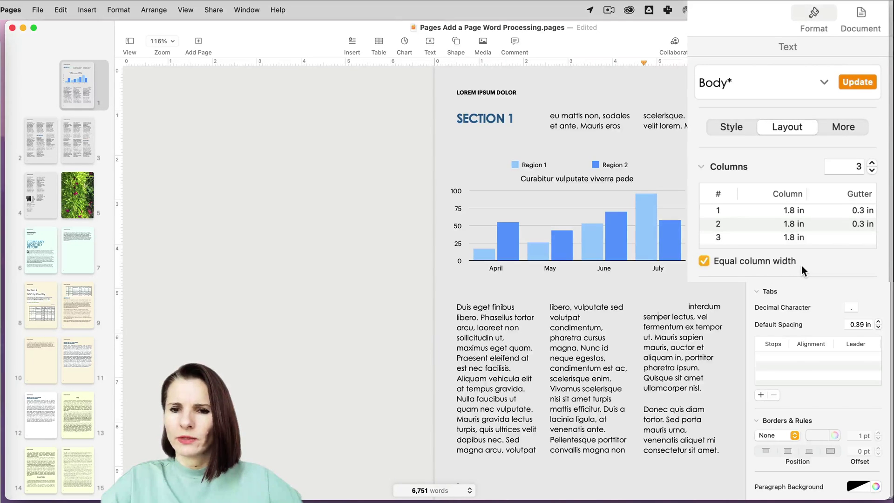
{"action": "scroll", "coordinate": [648, 369], "scroll_direction": "down", "scroll_amount": 5}
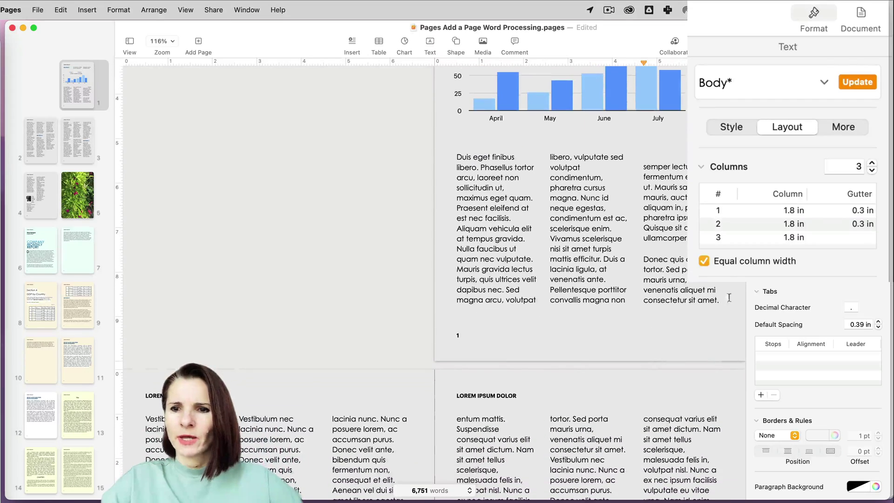
{"action": "left_click", "coordinate": [783, 210]}
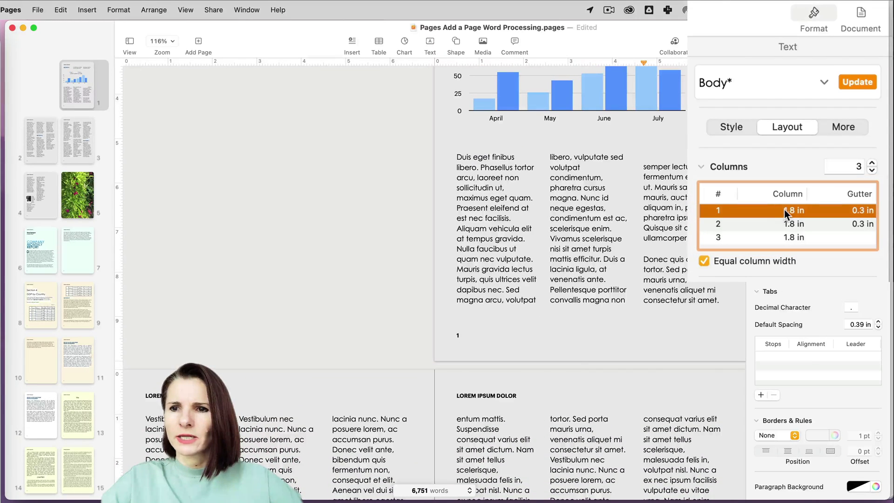
{"action": "left_click", "coordinate": [788, 211]}
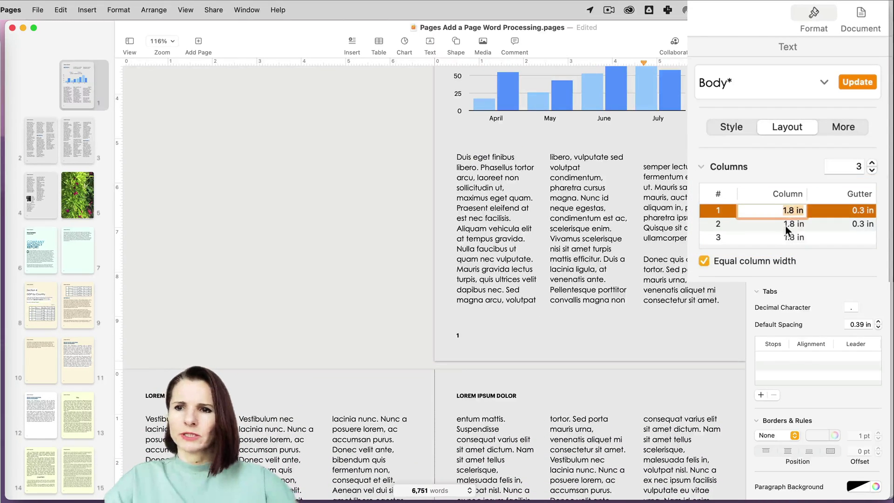
{"action": "type", "text": "1.6"}
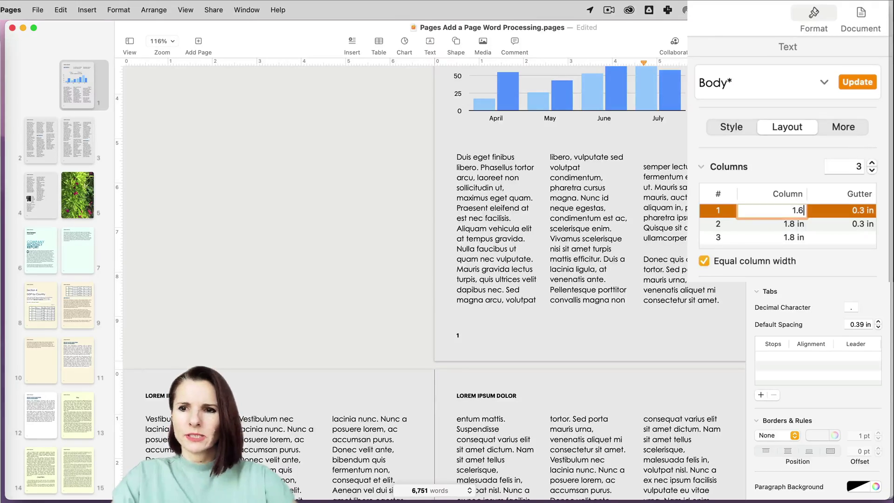
{"action": "key", "text": "Return"}
Step: Change the first gutter to 0.5 in, so the columns widen to 1.6667 in
{"action": "scroll", "coordinate": [603, 234], "scroll_direction": "down", "scroll_amount": 8}
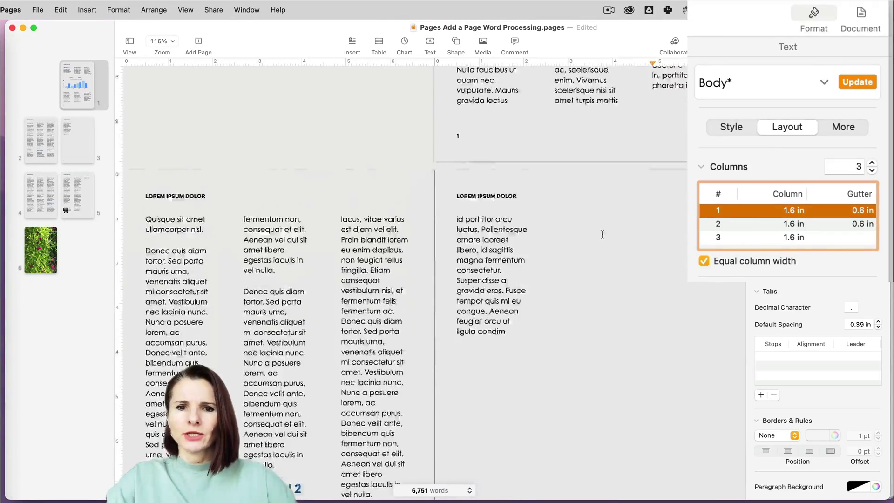
{"action": "scroll", "coordinate": [603, 235], "scroll_direction": "up", "scroll_amount": 5}
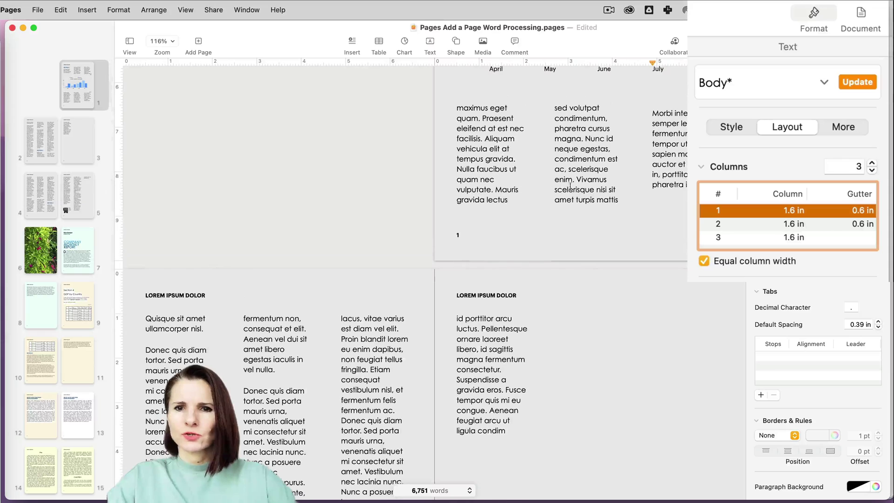
{"action": "scroll", "coordinate": [603, 234], "scroll_direction": "up", "scroll_amount": 3}
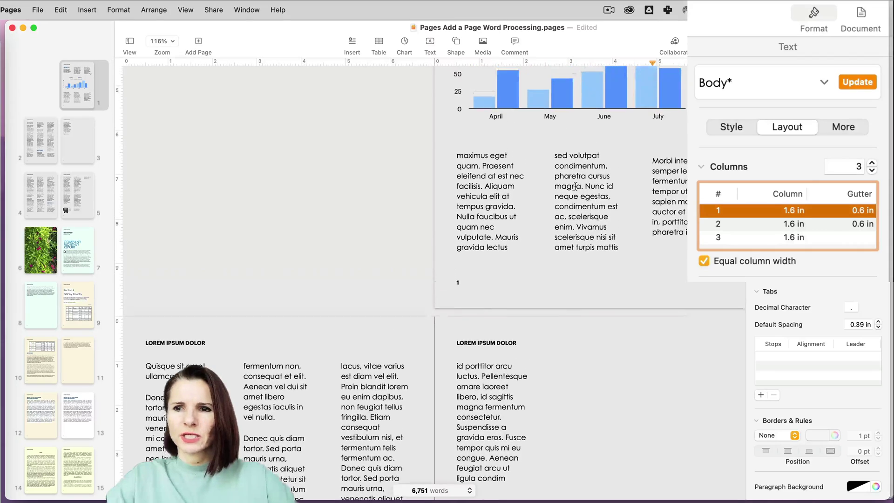
{"action": "left_click", "coordinate": [852, 208]}
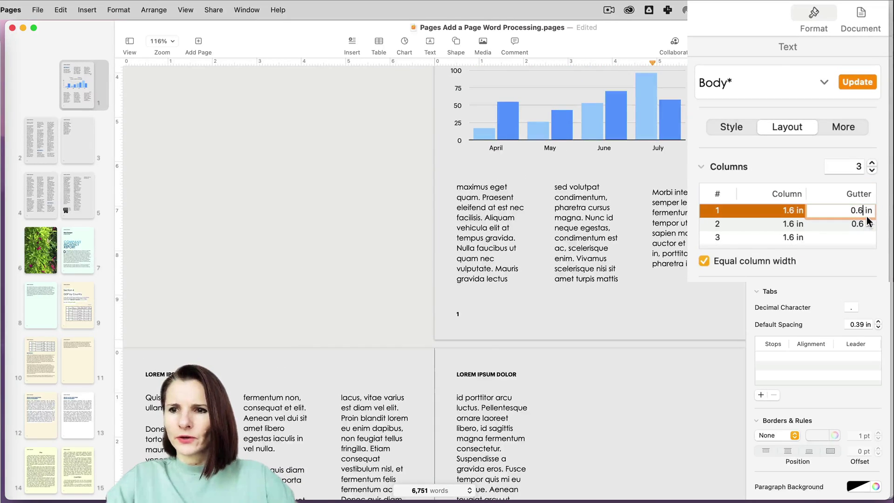
{"action": "key", "text": "BackSpace"}
{"action": "type", "text": "5"}
{"action": "key", "text": "Return"}
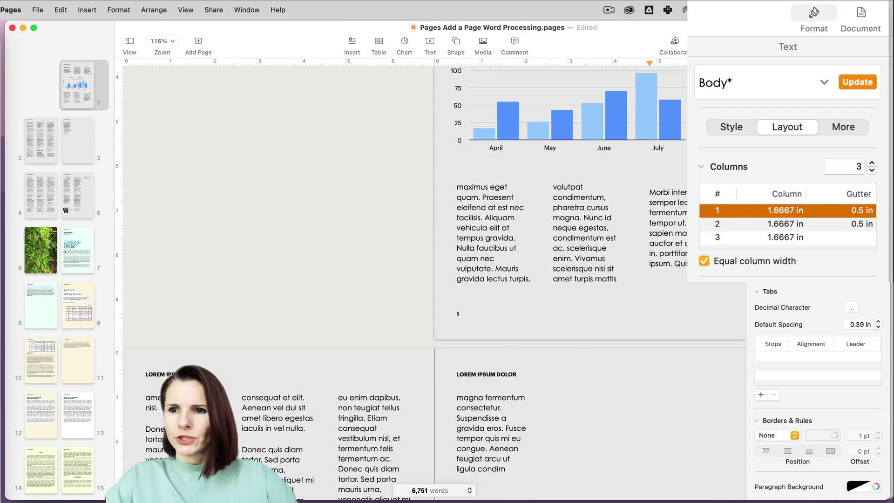
{"action": "scroll", "coordinate": [555, 335], "scroll_direction": "down", "scroll_amount": 2}
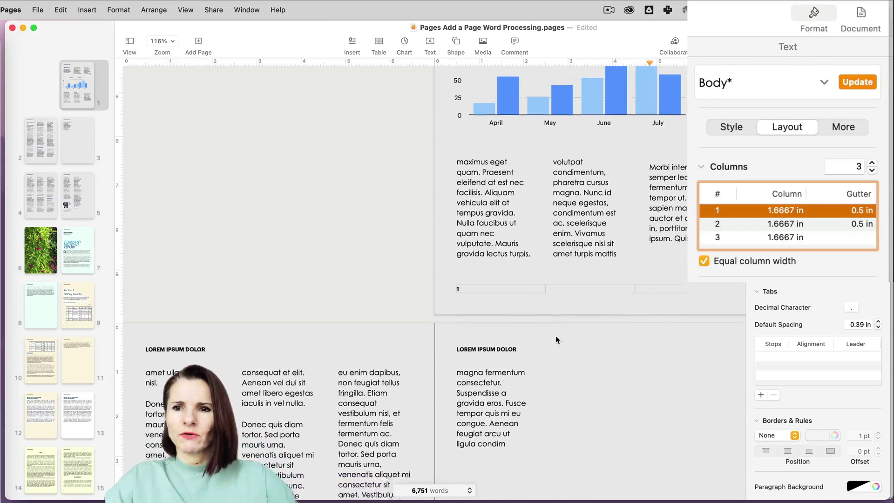
{"action": "scroll", "coordinate": [555, 336], "scroll_direction": "down", "scroll_amount": 1}
Step: Turn off equal column width and set column 1 to 2 in and column 2 to 1.5 in
{"action": "left_click", "coordinate": [707, 260]}
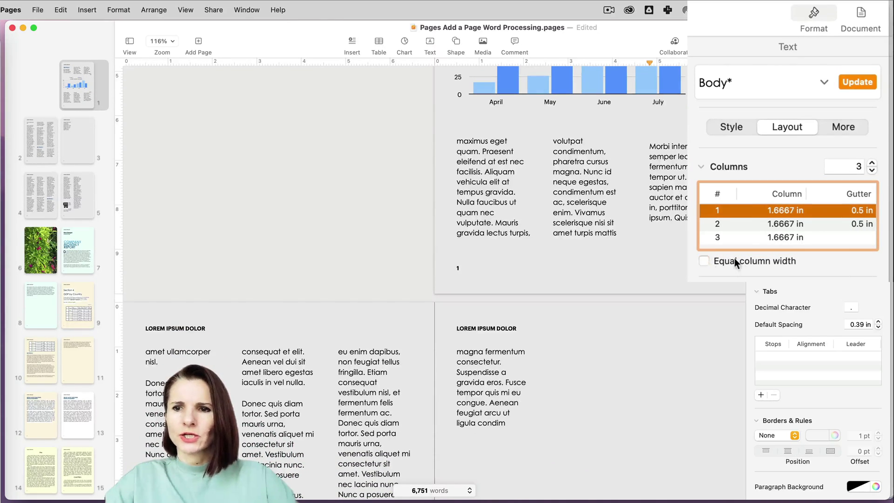
{"action": "scroll", "coordinate": [375, 387], "scroll_direction": "up", "scroll_amount": 10}
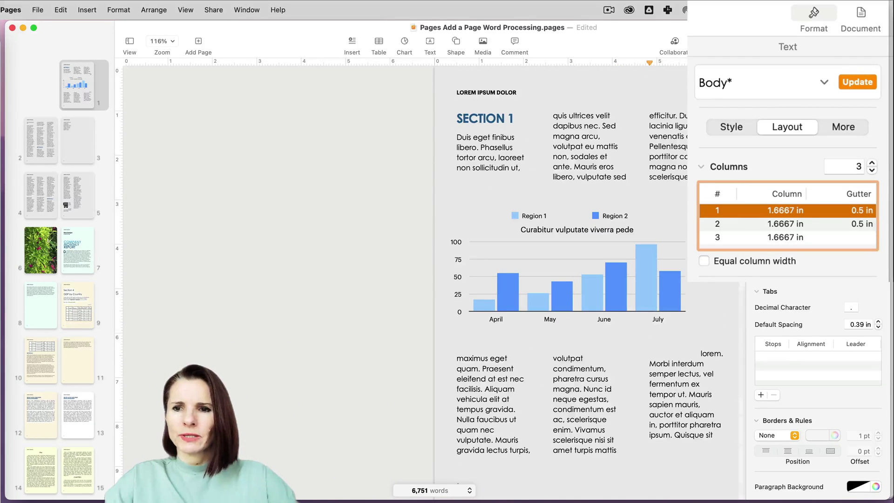
{"action": "double_click", "coordinate": [785, 212]}
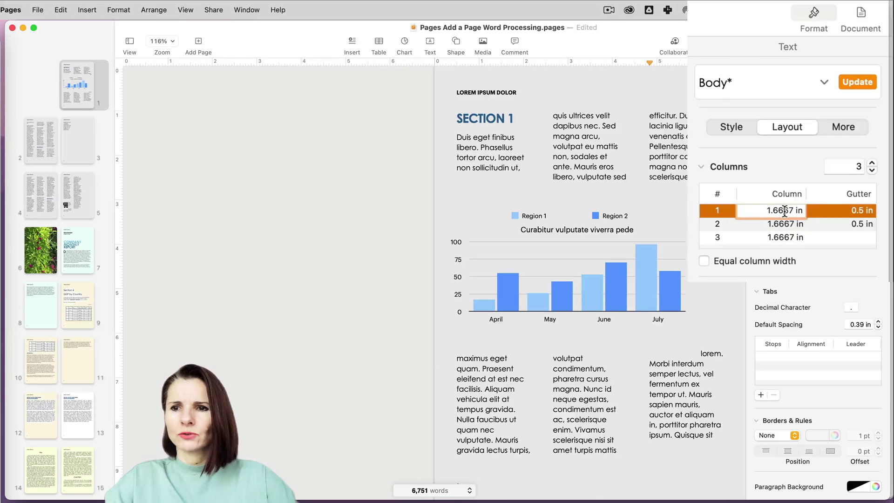
{"action": "double_click", "coordinate": [786, 211]}
{"action": "type", "text": "2"}
{"action": "key", "text": "Return"}
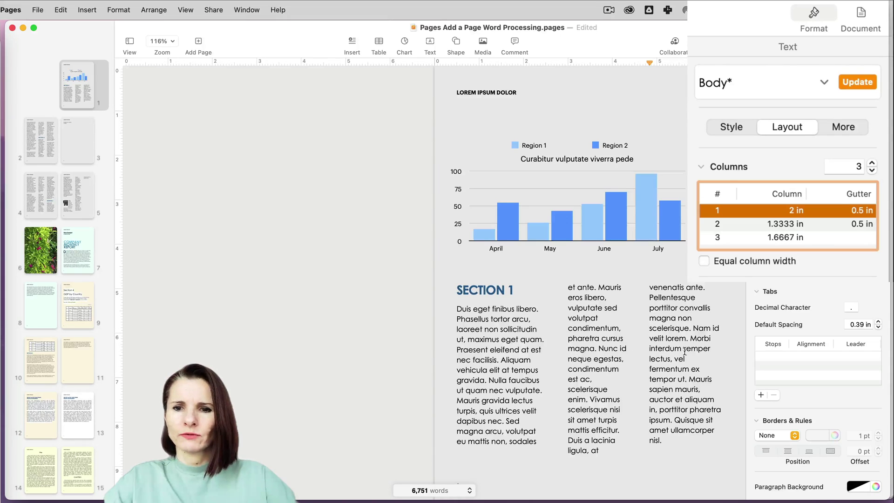
{"action": "left_click", "coordinate": [785, 225]}
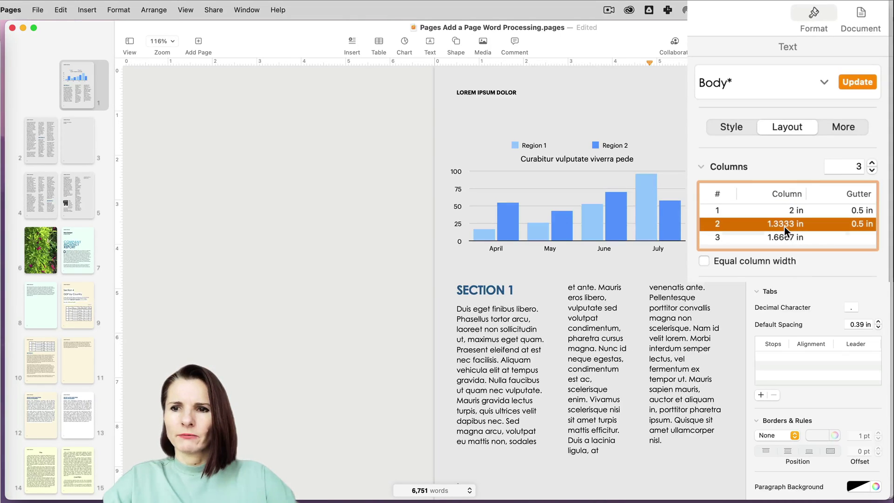
{"action": "left_click", "coordinate": [785, 226]}
{"action": "type", "text": "1"}
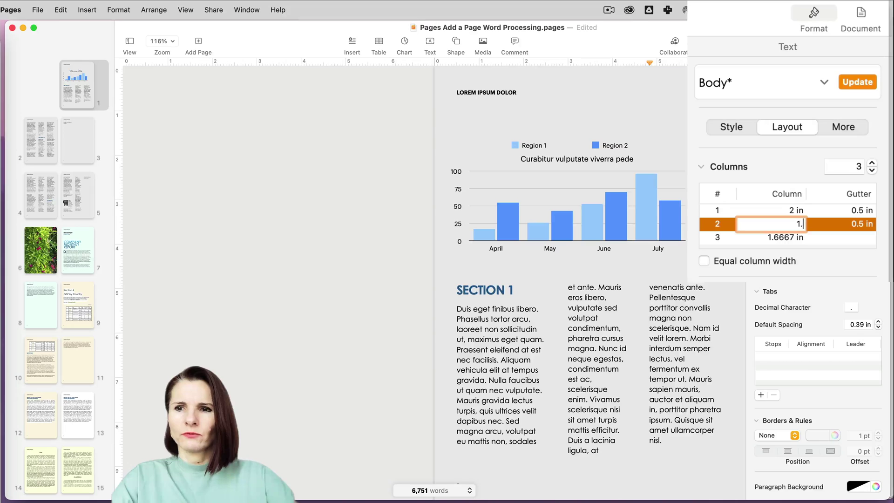
{"action": "type", "text": ".5"}
{"action": "key", "text": "Return"}
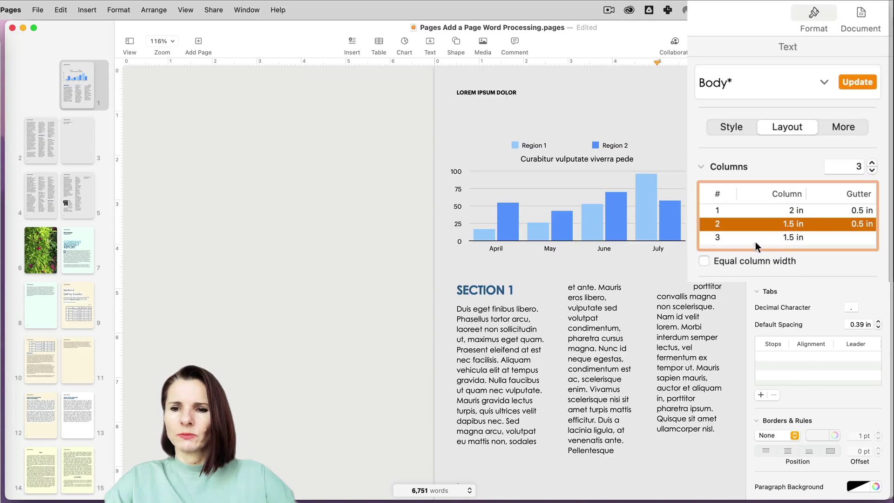
Step: Set both column gutters to 0.4 in
{"action": "scroll", "coordinate": [698, 337], "scroll_direction": "down", "scroll_amount": 3}
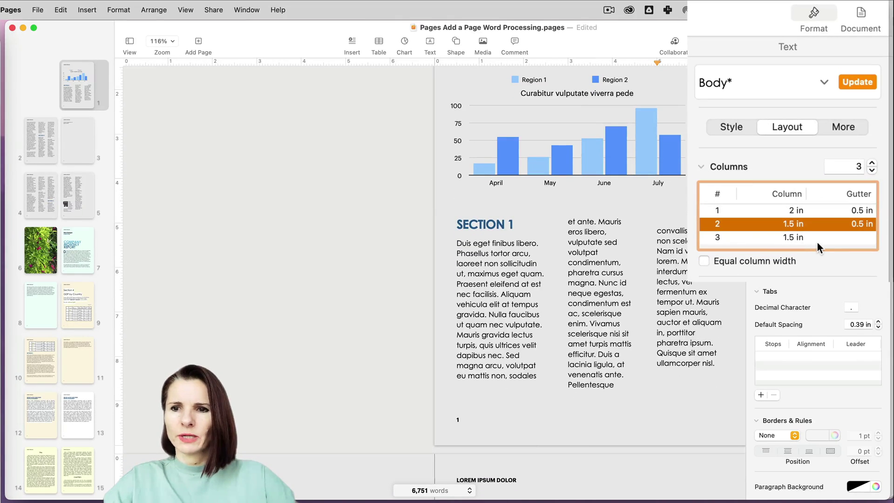
{"action": "scroll", "coordinate": [648, 326], "scroll_direction": "down", "scroll_amount": 5}
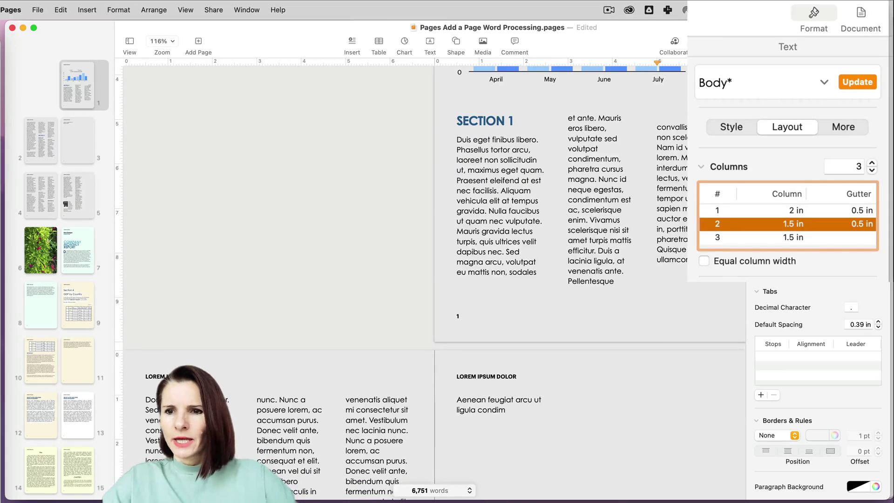
{"action": "scroll", "coordinate": [818, 274], "scroll_direction": "down", "scroll_amount": 2}
{"action": "scroll", "coordinate": [818, 275], "scroll_direction": "up", "scroll_amount": 2}
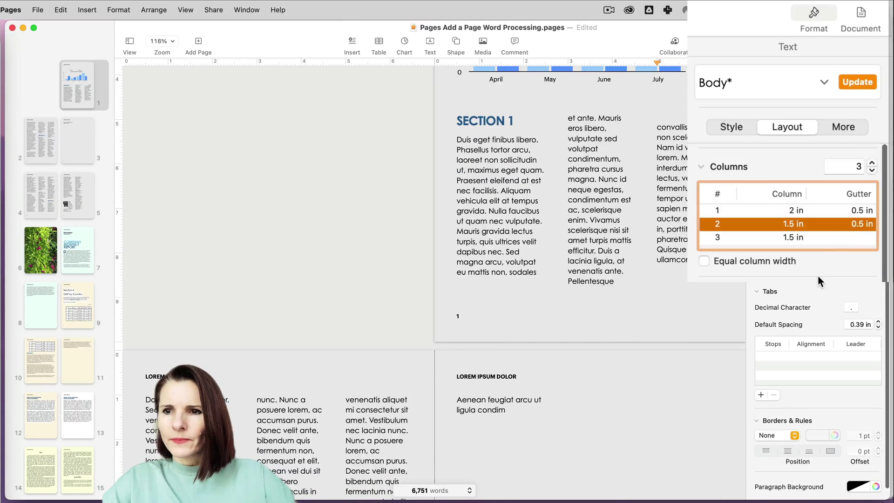
{"action": "left_click", "coordinate": [858, 210]}
{"action": "left_click", "coordinate": [858, 210]}
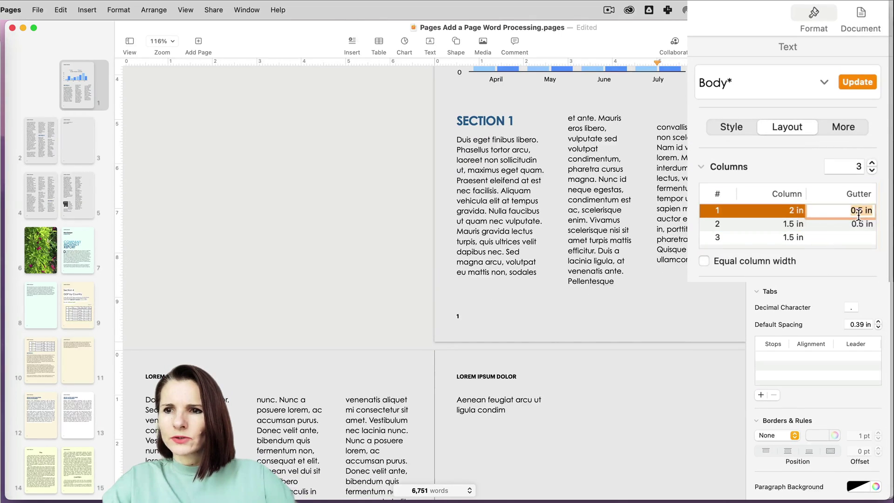
{"action": "type", "text": "0"}
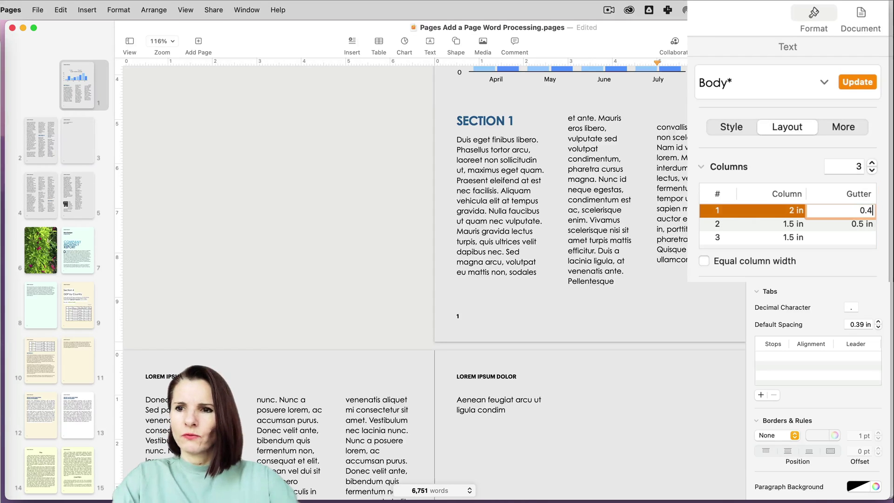
{"action": "type", "text": ".4"}
{"action": "key", "text": "Return"}
{"action": "left_click", "coordinate": [855, 225]}
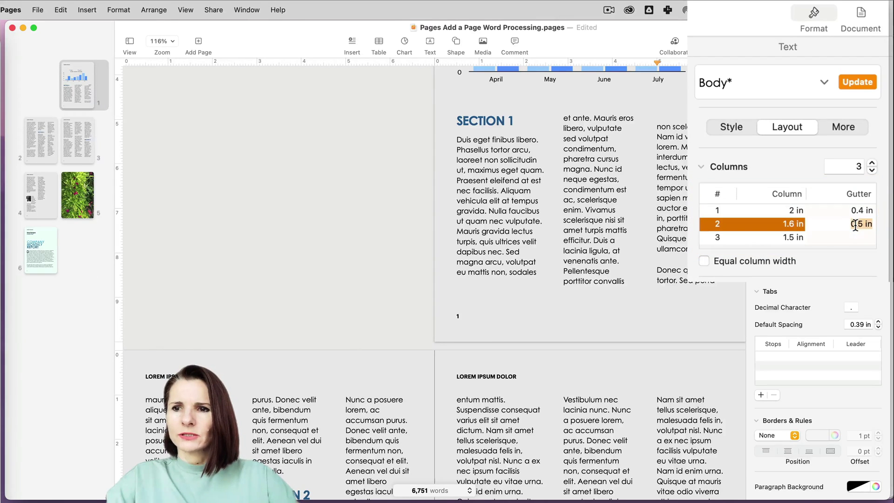
{"action": "left_click", "coordinate": [856, 226]}
{"action": "type", "text": "0.4"}
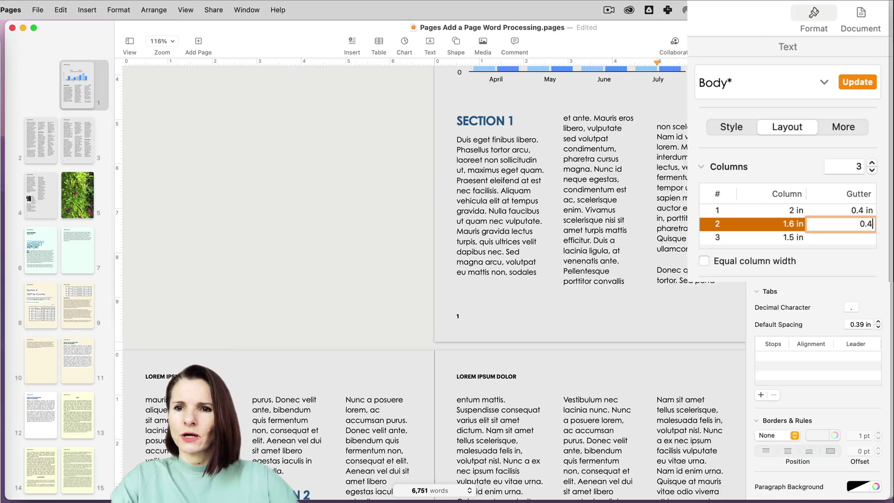
{"action": "key", "text": "Return"}
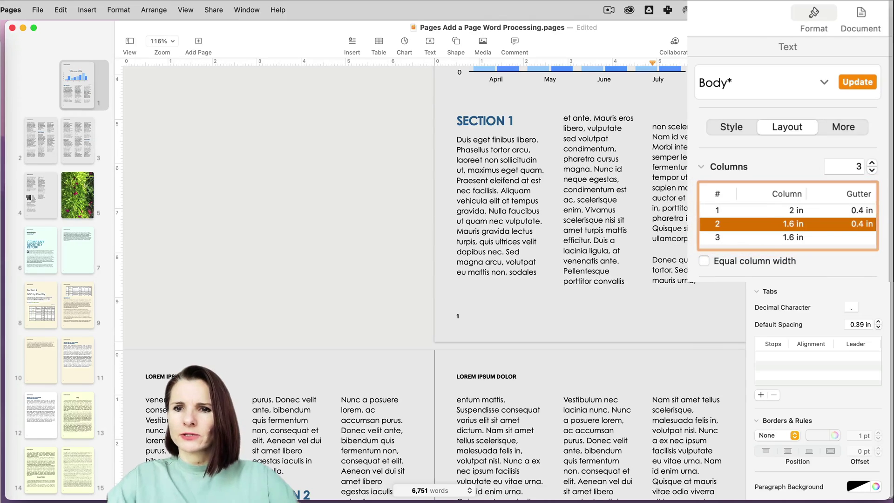
Step: Narrow both gutters further to 0.2 in
{"action": "left_click", "coordinate": [858, 226]}
{"action": "type", "text": "0.2"}
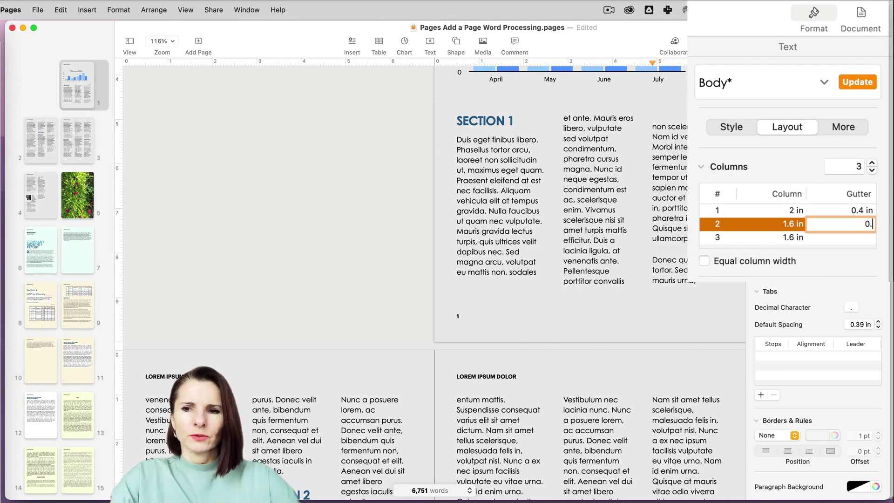
{"action": "key", "text": "Return"}
{"action": "left_click", "coordinate": [862, 211]}
{"action": "left_click", "coordinate": [862, 210]}
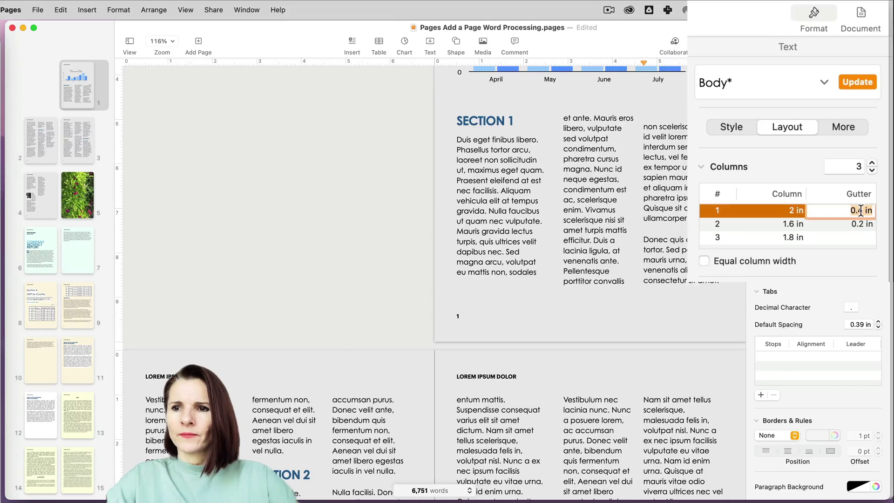
{"action": "type", "text": "0.2"}
{"action": "key", "text": "Return"}
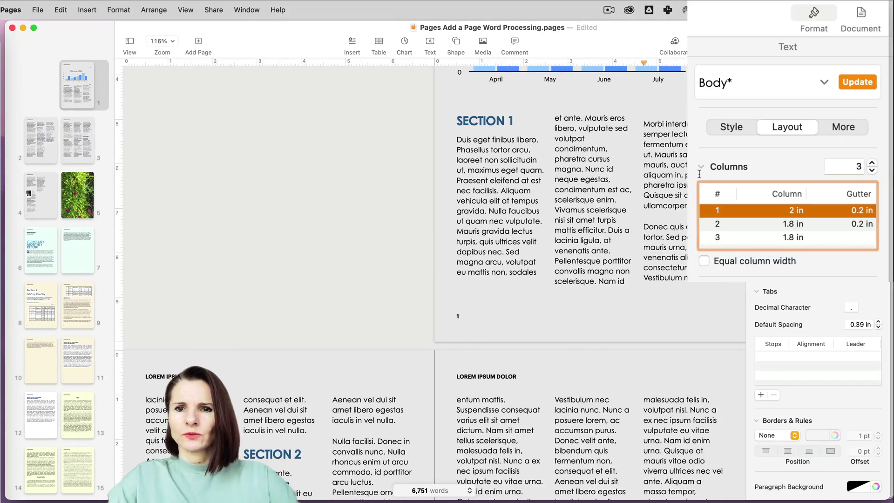
Step: Scroll through the reflowed document to the pages 22–23 Index spread
{"action": "scroll", "coordinate": [601, 252], "scroll_direction": "down", "scroll_amount": 10}
{"action": "scroll", "coordinate": [601, 252], "scroll_direction": "down", "scroll_amount": 15}
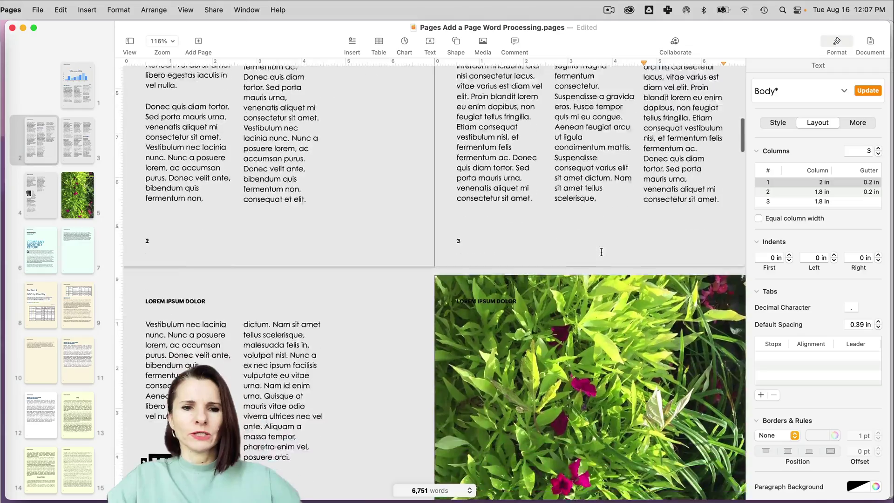
{"action": "scroll", "coordinate": [601, 252], "scroll_direction": "down", "scroll_amount": 20}
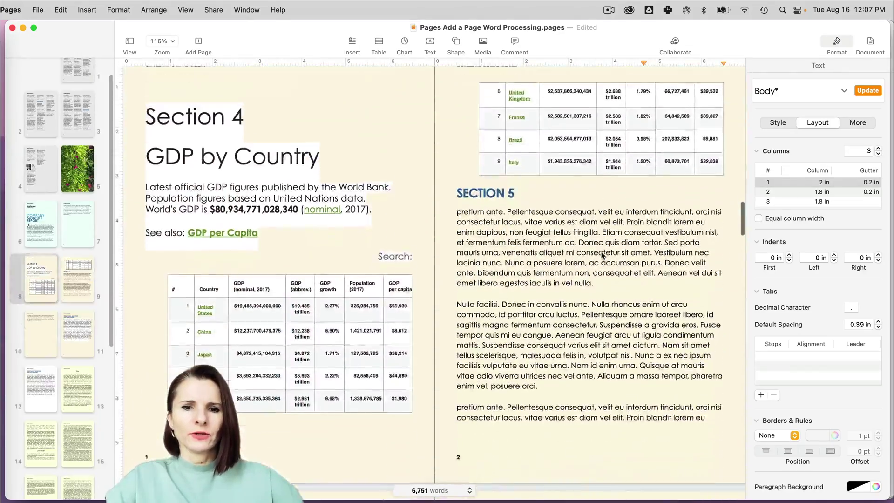
{"action": "scroll", "coordinate": [601, 252], "scroll_direction": "down", "scroll_amount": 10}
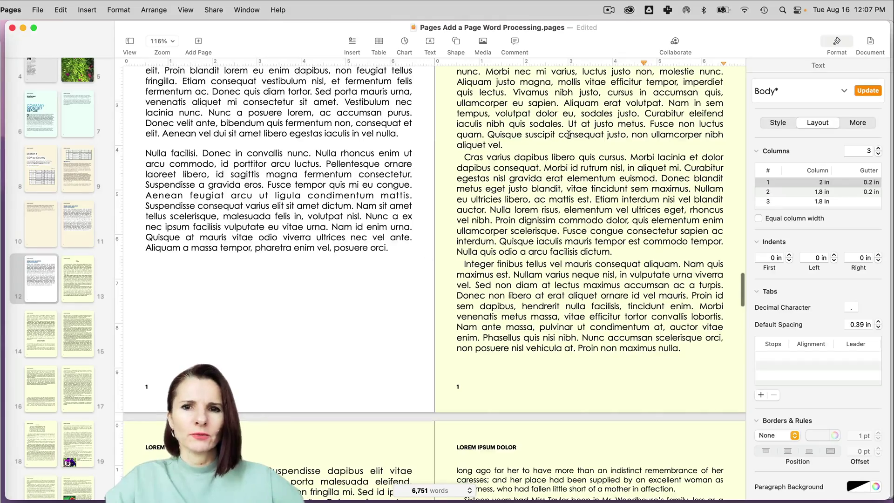
{"action": "scroll", "coordinate": [569, 135], "scroll_direction": "up", "scroll_amount": 20}
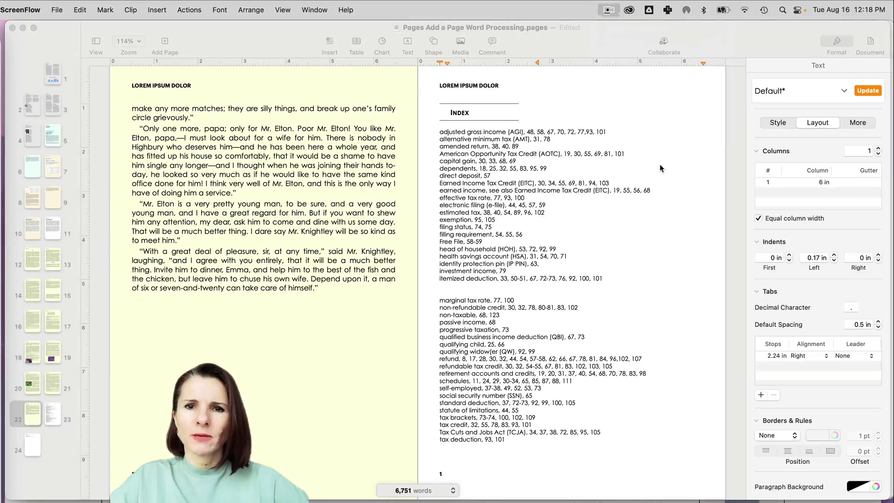
{"action": "scroll", "coordinate": [573, 199], "scroll_direction": "down", "scroll_amount": 2}
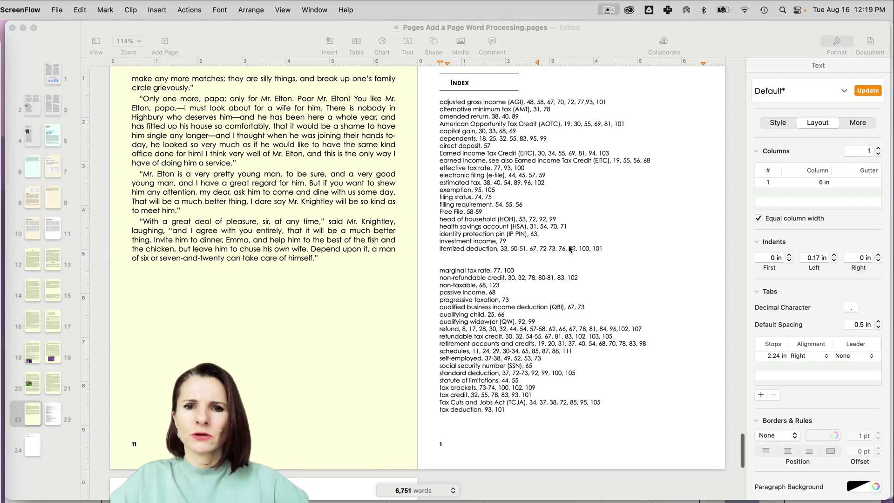
{"action": "scroll", "coordinate": [569, 249], "scroll_direction": "up", "scroll_amount": 5}
{"action": "scroll", "coordinate": [569, 250], "scroll_direction": "down", "scroll_amount": 3}
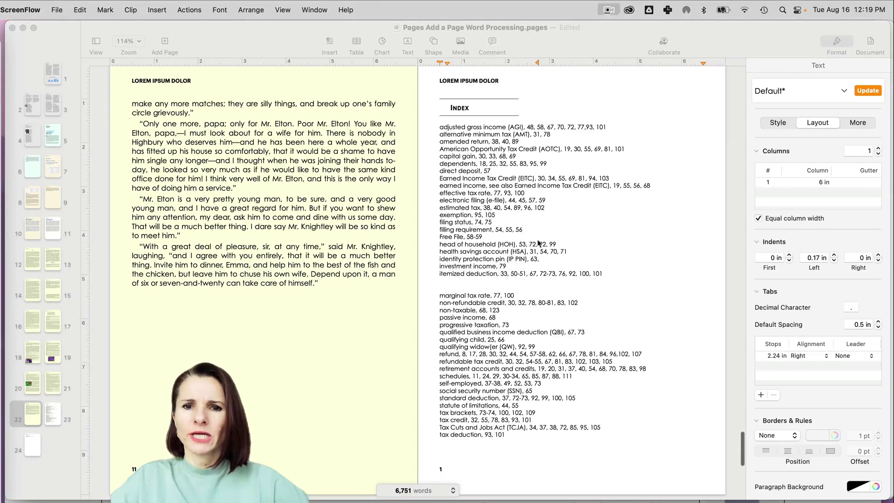
{"action": "left_click", "coordinate": [503, 219]}
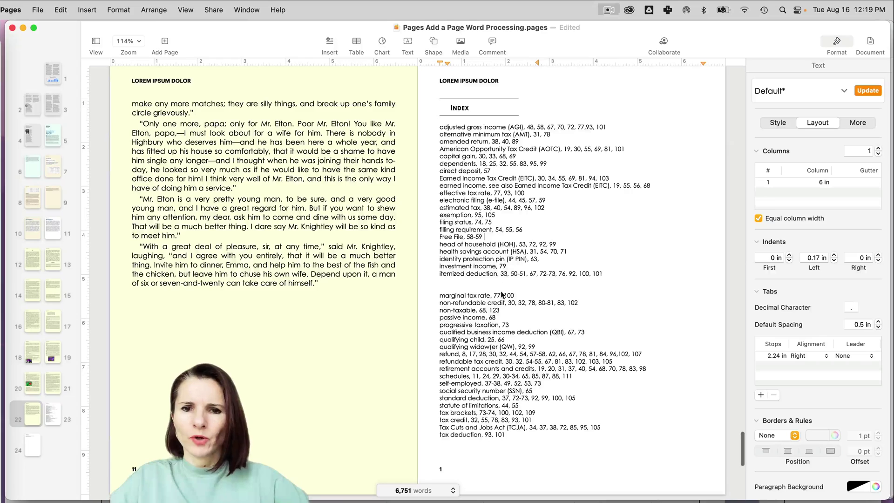
{"action": "scroll", "coordinate": [501, 294], "scroll_direction": "down", "scroll_amount": 5}
{"action": "scroll", "coordinate": [501, 290], "scroll_direction": "up", "scroll_amount": 3}
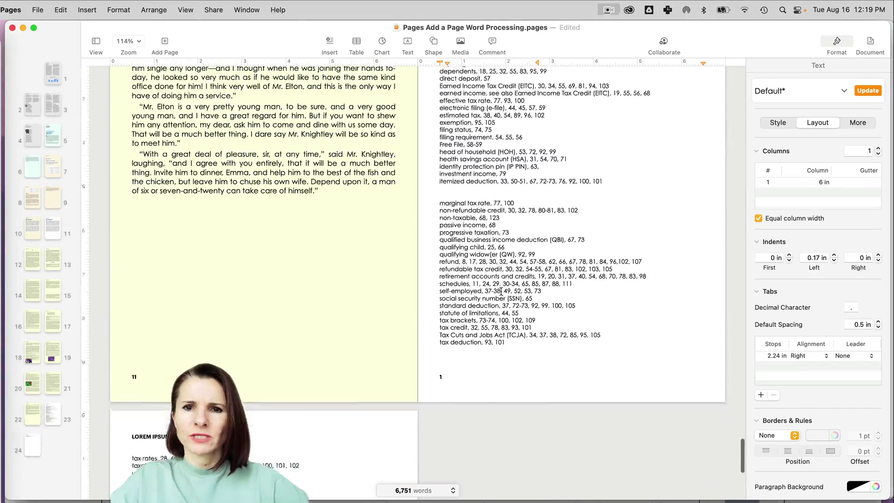
Step: Put the insertion point in the index text and set it in two columns, briefly trying three
{"action": "scroll", "coordinate": [501, 291], "scroll_direction": "down", "scroll_amount": 3}
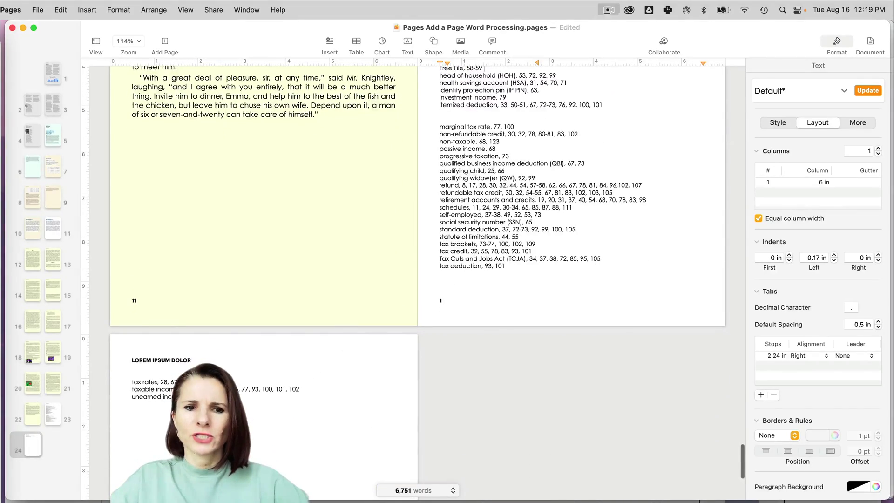
{"action": "left_click_drag", "start_coordinate": [279, 397], "coordinate": [439, 123]}
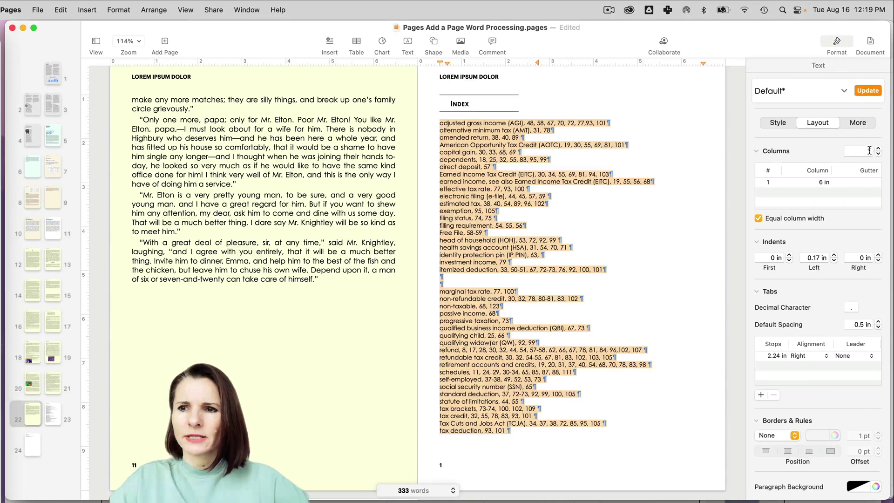
{"action": "left_click", "coordinate": [631, 207]}
{"action": "scroll", "coordinate": [606, 196], "scroll_direction": "down", "scroll_amount": 1}
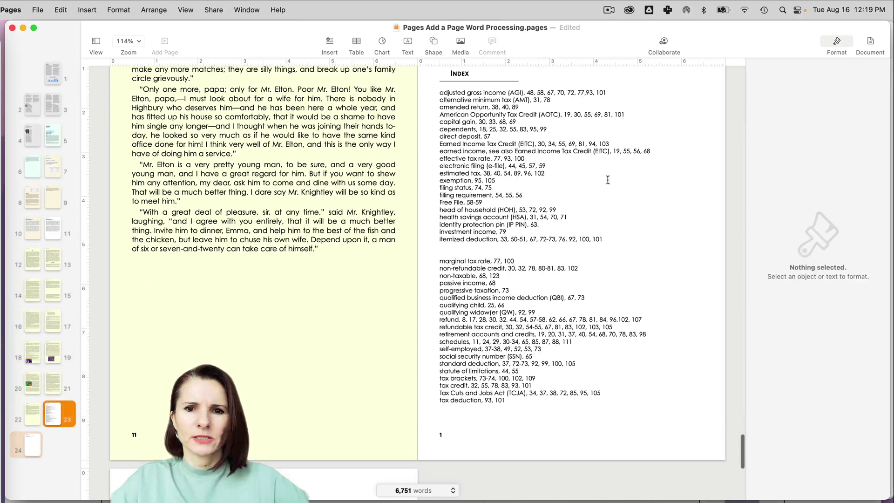
{"action": "left_click", "coordinate": [604, 188]}
{"action": "left_click", "coordinate": [878, 150]}
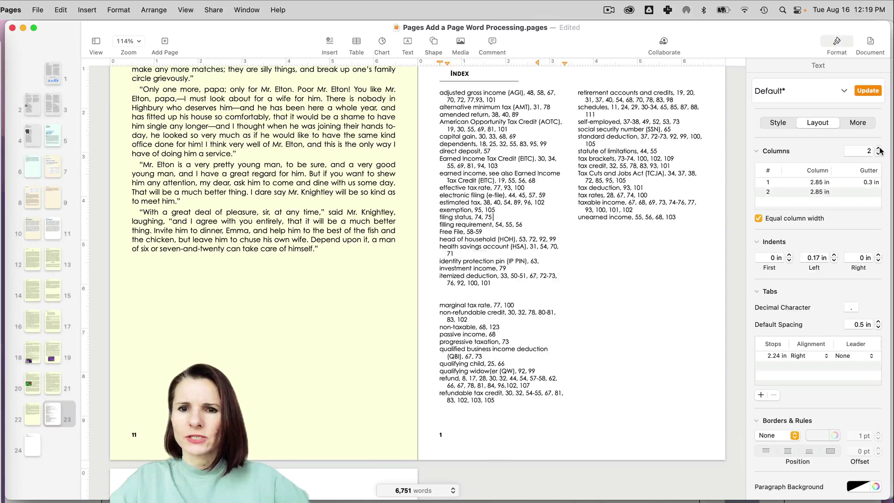
{"action": "scroll", "coordinate": [559, 181], "scroll_direction": "up", "scroll_amount": 2}
{"action": "scroll", "coordinate": [558, 181], "scroll_direction": "down", "scroll_amount": 1}
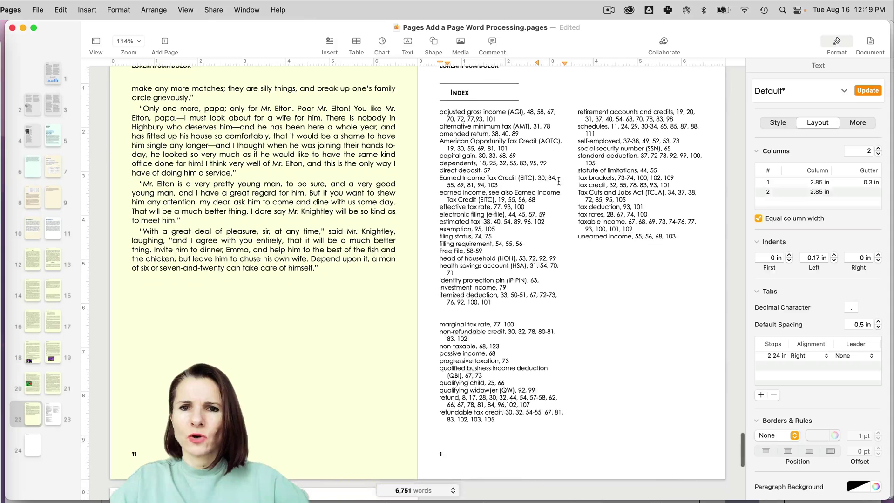
{"action": "left_click", "coordinate": [878, 149]}
{"action": "left_click", "coordinate": [879, 153]}
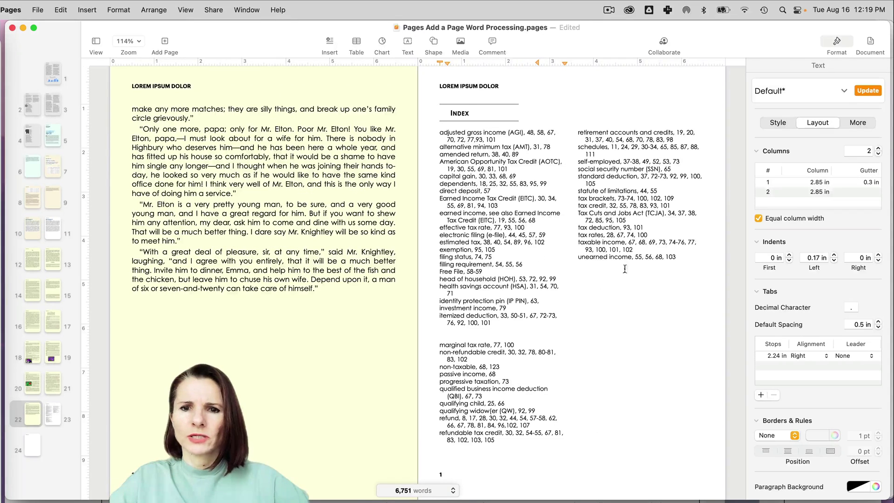
{"action": "left_click", "coordinate": [613, 312]}
{"action": "scroll", "coordinate": [612, 312], "scroll_direction": "down", "scroll_amount": 1}
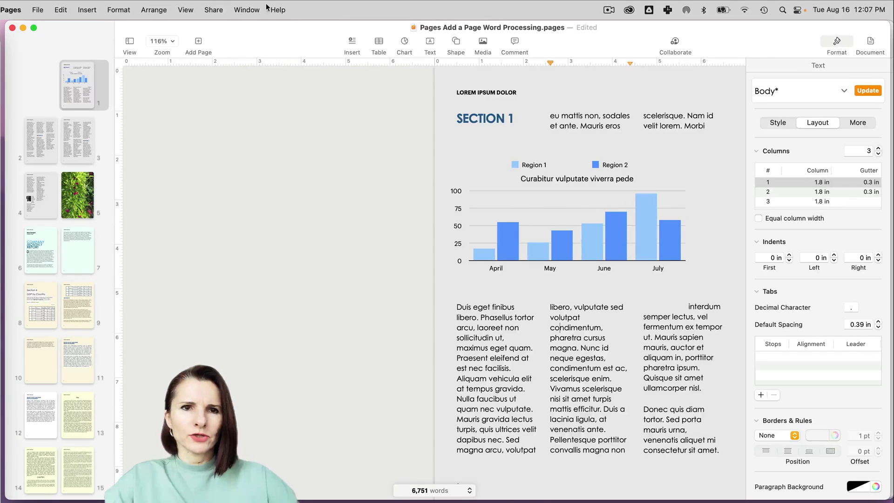
Step: Bring the Page Layout document forward and nudge the page 2 text box slightly downward
{"action": "left_click", "coordinate": [252, 6]}
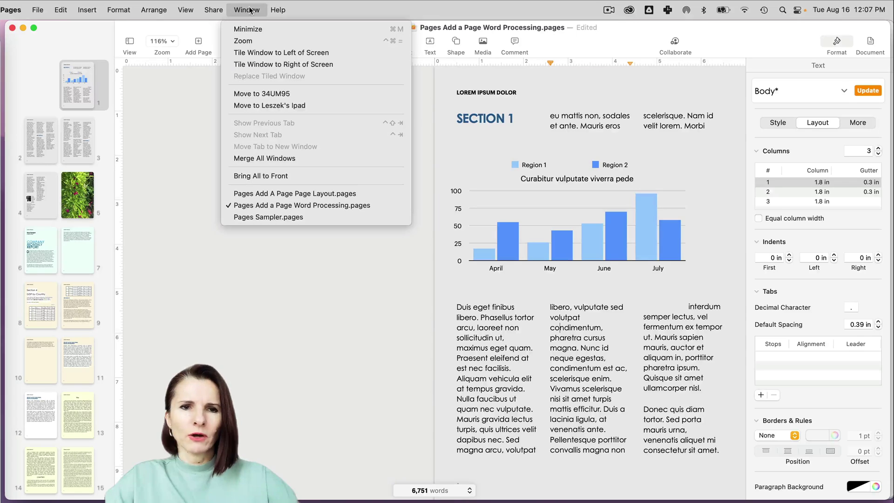
{"action": "left_click", "coordinate": [269, 194]}
{"action": "left_click", "coordinate": [305, 184]}
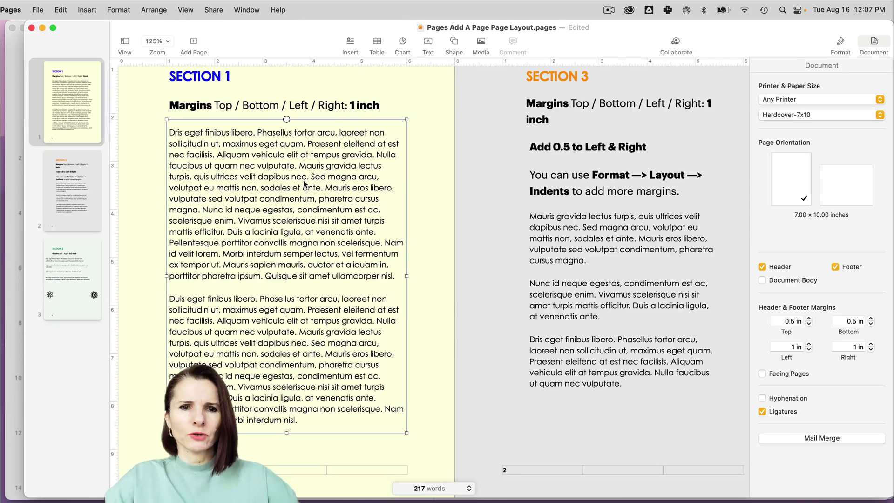
{"action": "left_click", "coordinate": [567, 232]}
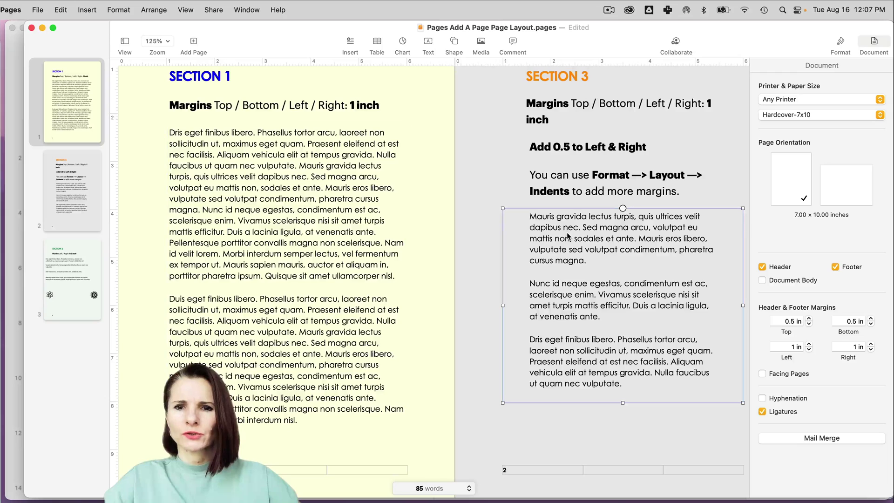
{"action": "mouse_move", "coordinate": [585, 239]}
{"action": "left_mouse_down"}
{"action": "mouse_move", "coordinate": [582, 252]}
{"action": "mouse_move", "coordinate": [601, 241]}
{"action": "left_mouse_up"}
Step: Show the column and indent settings for the Section 3 text box
{"action": "left_click", "coordinate": [603, 241]}
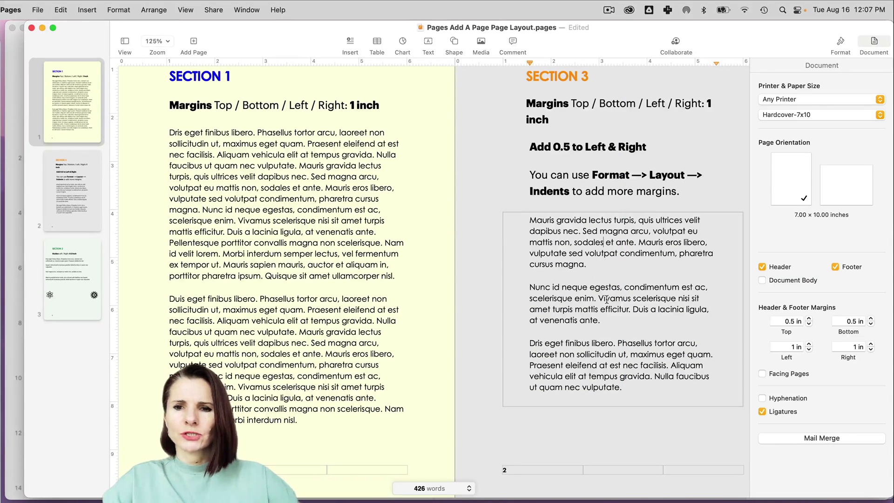
{"action": "left_click", "coordinate": [838, 44]}
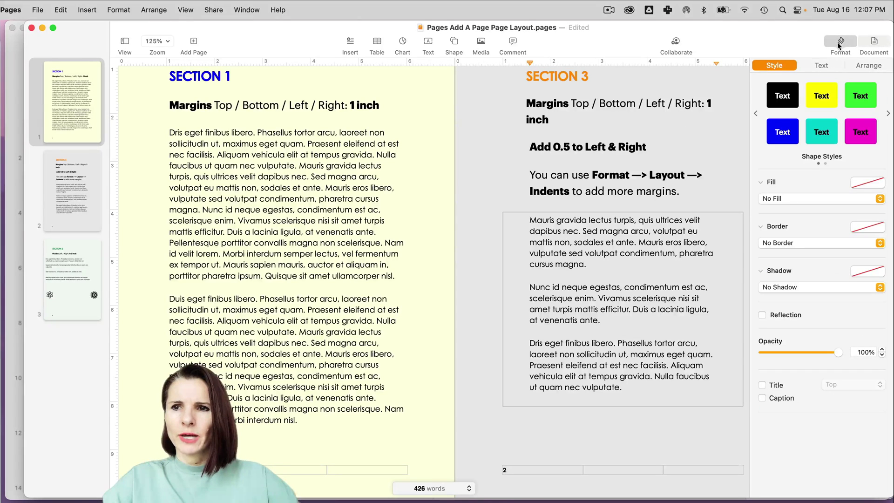
{"action": "left_click", "coordinate": [822, 64]}
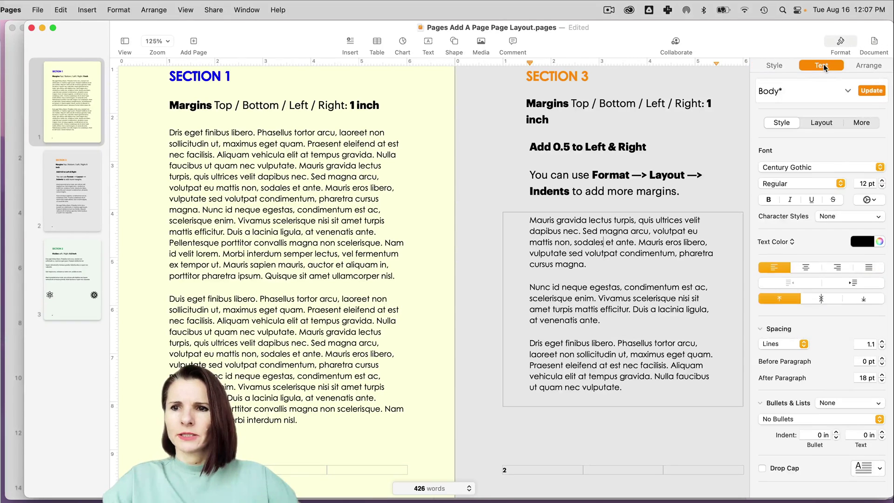
{"action": "left_click", "coordinate": [818, 122]}
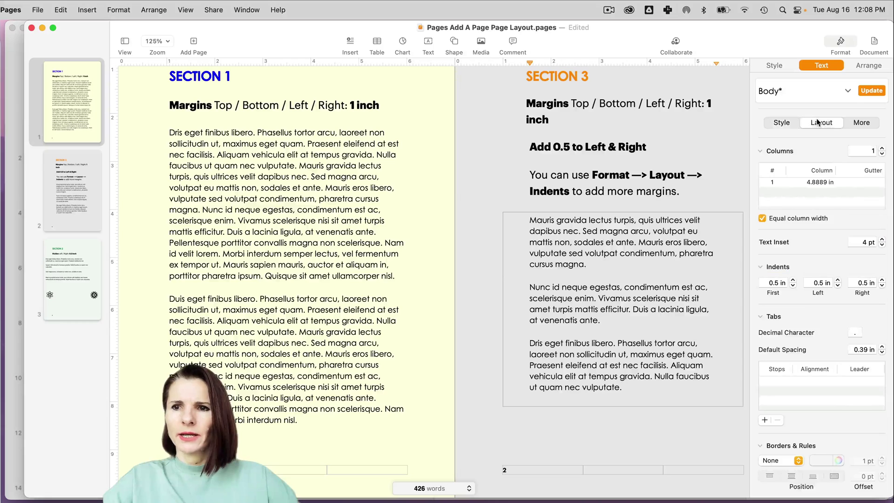
Step: Set the Section 3 text box to three columns with a narrow 0.1 in gutter
{"action": "left_click", "coordinate": [881, 149]}
{"action": "left_click", "coordinate": [881, 149]}
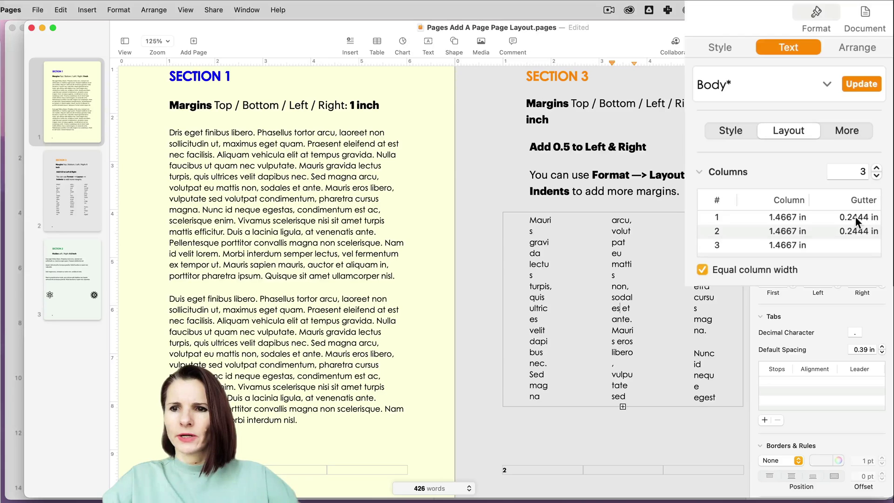
{"action": "left_click", "coordinate": [842, 216]}
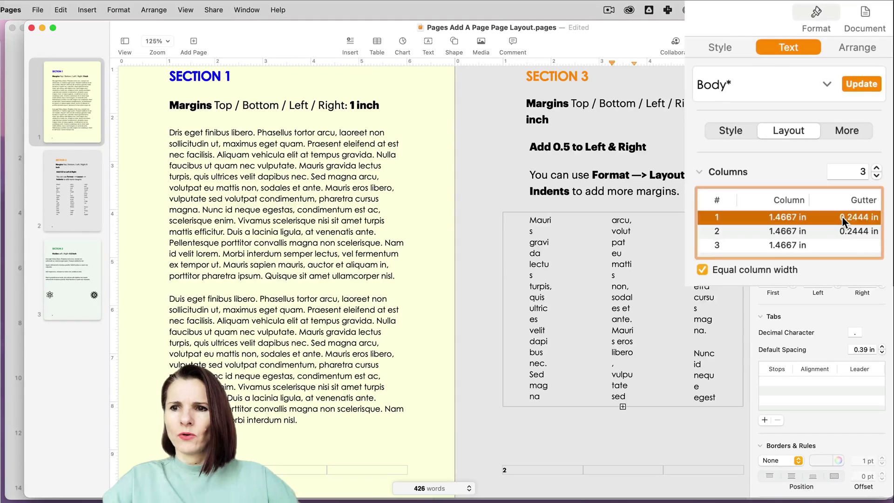
{"action": "left_click", "coordinate": [843, 217]}
{"action": "key", "text": "super+a"}
{"action": "type", "text": "0"}
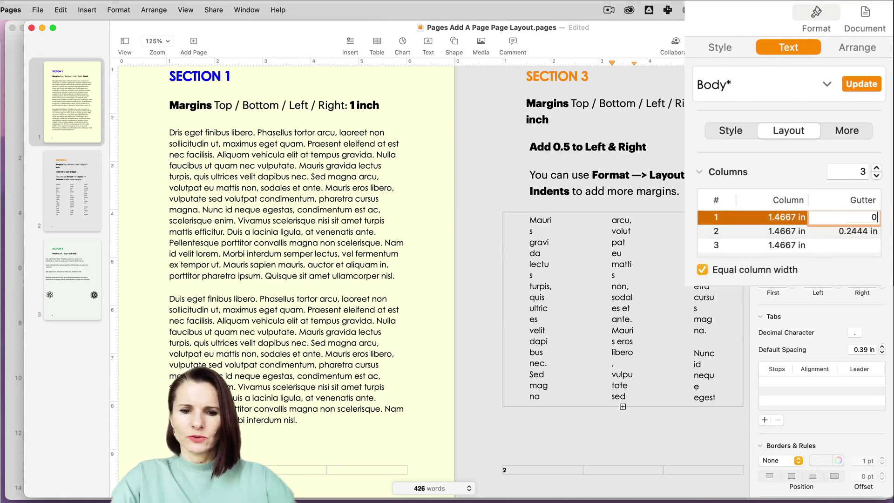
{"action": "left_click", "coordinate": [847, 232]}
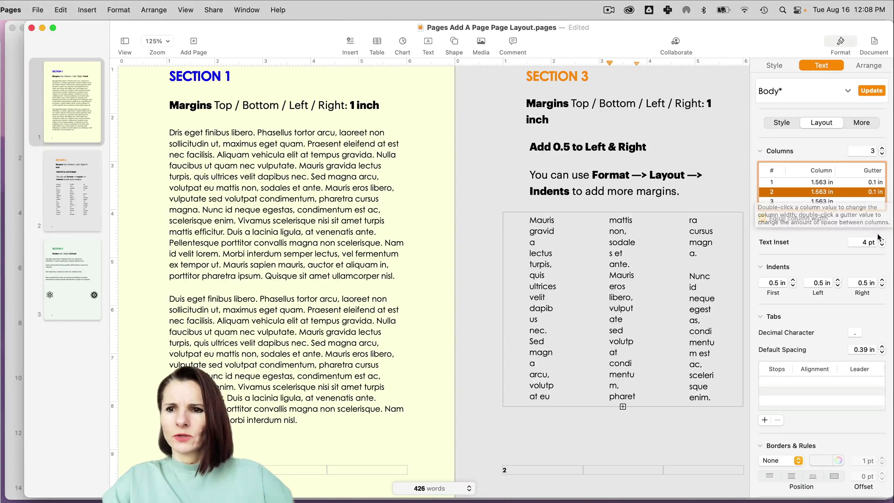
Step: Lower the First, Left and Right indents to 0 in
{"action": "left_click", "coordinate": [793, 285]}
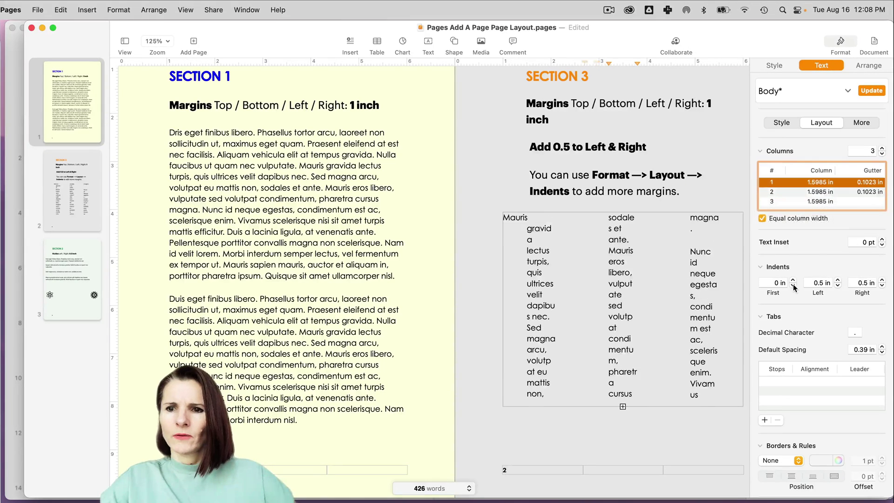
{"action": "left_click", "coordinate": [838, 286]}
{"action": "left_click", "coordinate": [837, 287]}
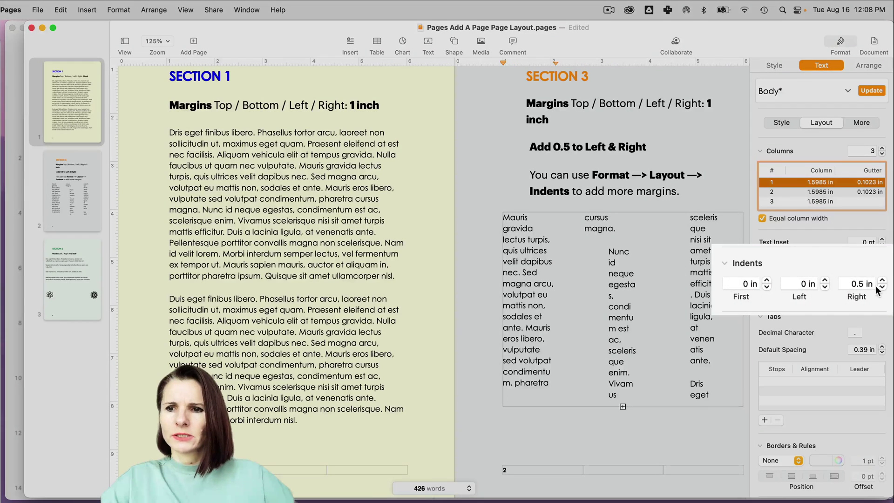
{"action": "left_click", "coordinate": [882, 287]}
{"action": "left_click", "coordinate": [882, 288]}
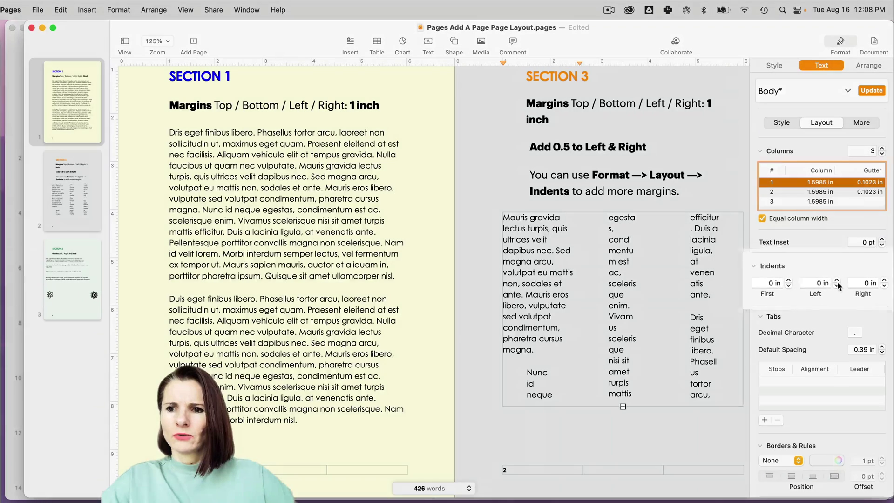
{"action": "scroll", "coordinate": [839, 285], "scroll_direction": "down", "scroll_amount": 1}
{"action": "scroll", "coordinate": [839, 286], "scroll_direction": "up", "scroll_amount": 1}
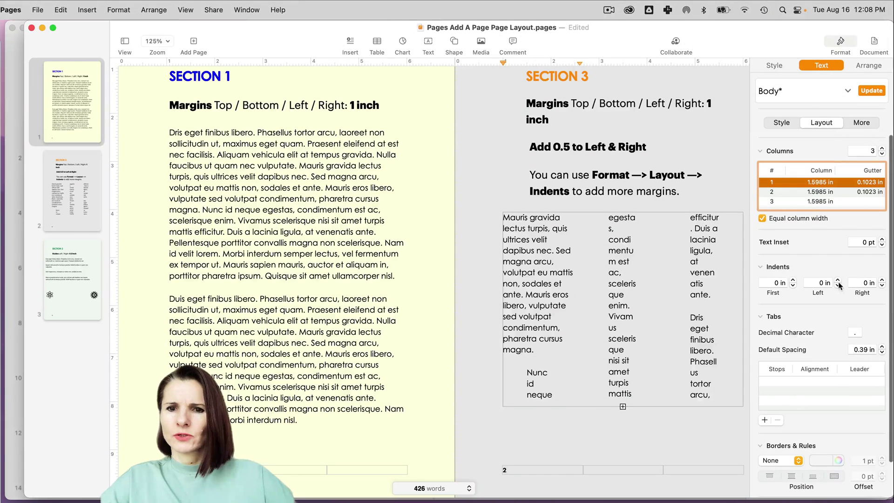
{"action": "left_click", "coordinate": [611, 285]}
{"action": "scroll", "coordinate": [520, 345], "scroll_direction": "up", "scroll_amount": 2}
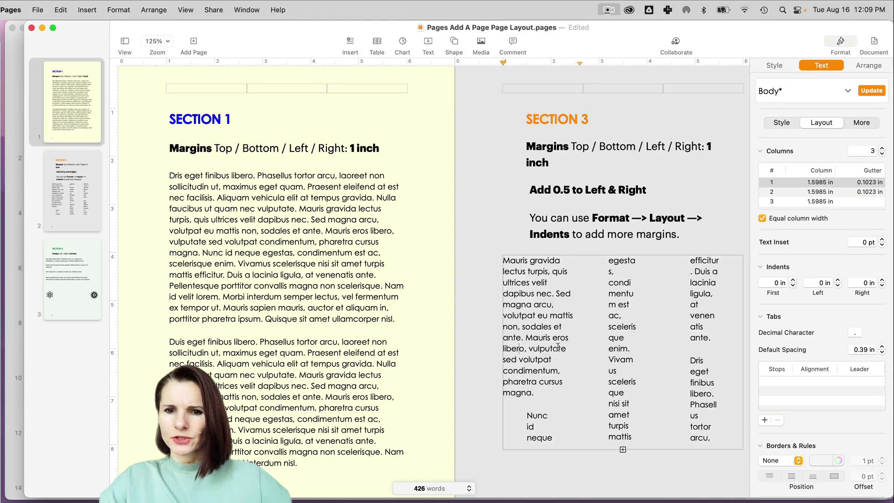
Step: Select all the three-column text and set its First, Left and Right indents to 0 in
{"action": "left_click", "coordinate": [610, 344]}
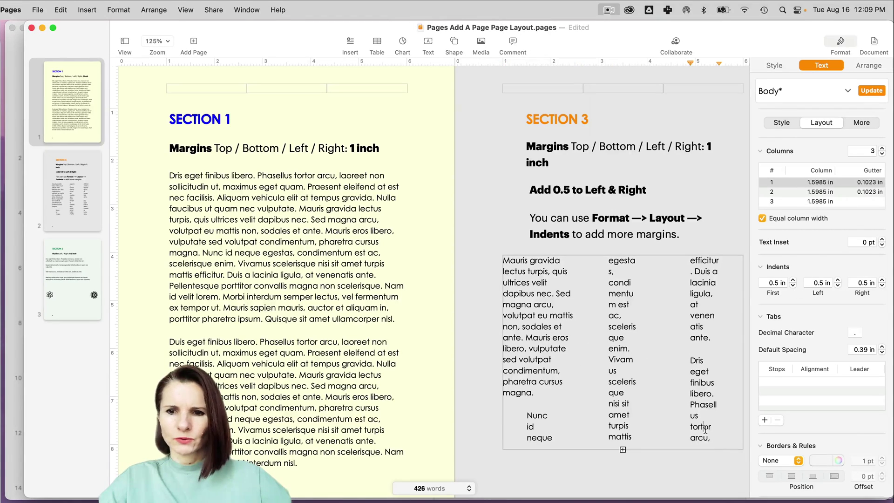
{"action": "left_click_drag", "start_coordinate": [714, 435], "coordinate": [514, 265]}
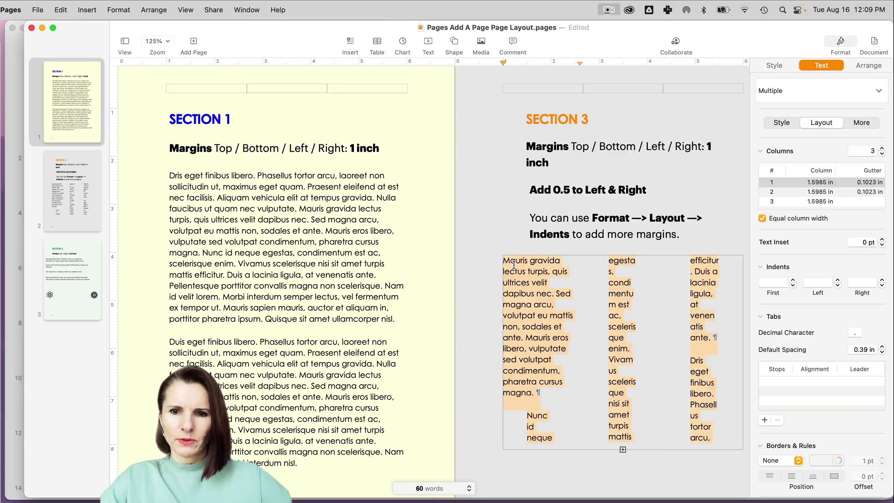
{"action": "left_click", "coordinate": [792, 285]}
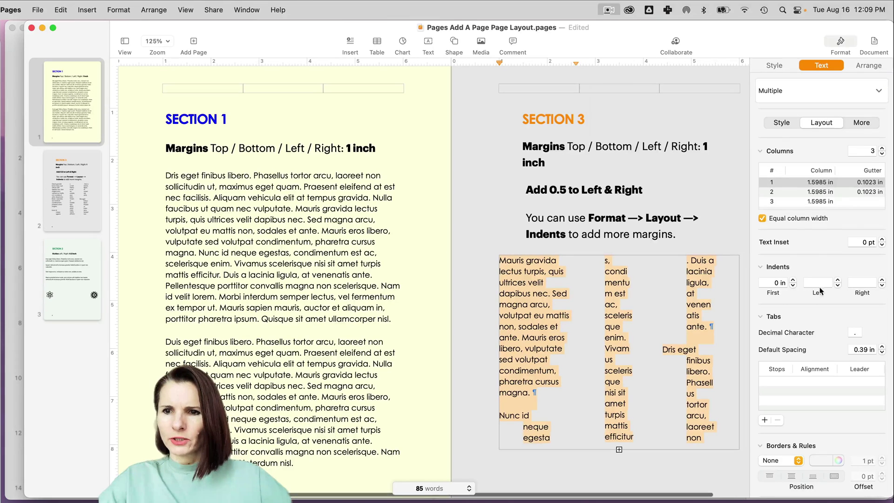
{"action": "left_click", "coordinate": [838, 285]}
{"action": "left_click", "coordinate": [881, 286]}
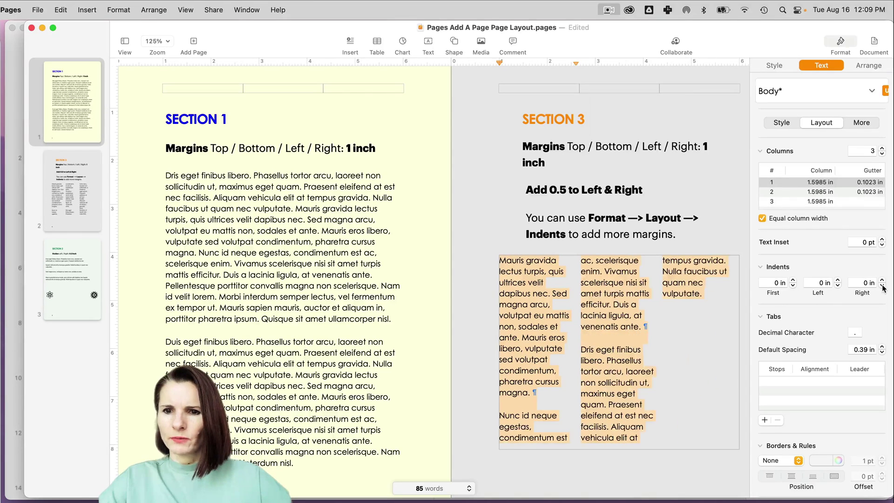
{"action": "left_click", "coordinate": [601, 315]}
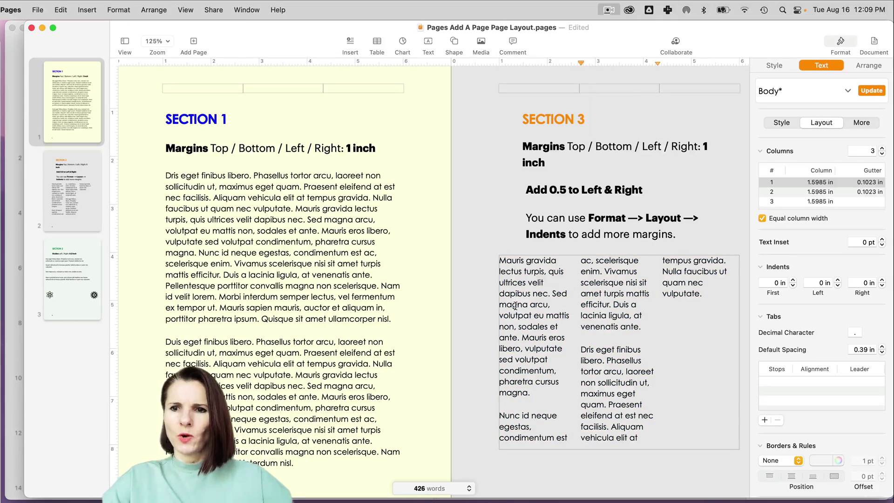
Step: Review the reflowed columns and the other text boxes across the pages
{"action": "scroll", "coordinate": [667, 241], "scroll_direction": "down", "scroll_amount": 4}
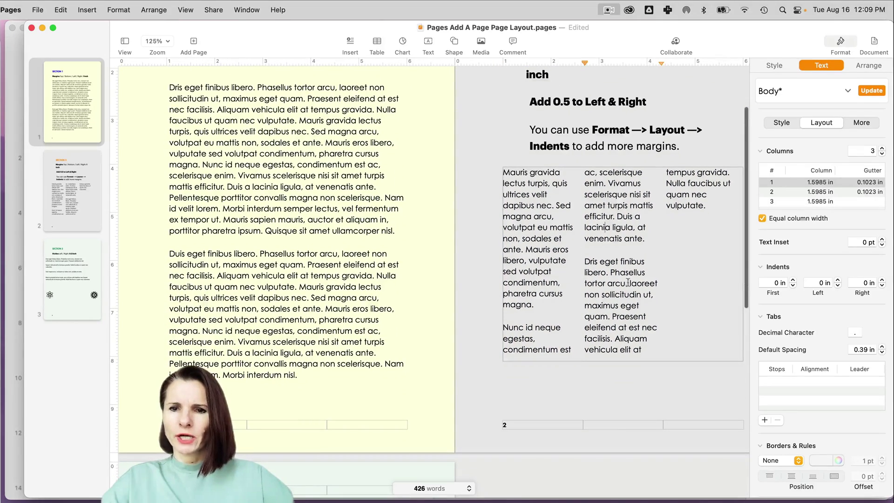
{"action": "scroll", "coordinate": [656, 319], "scroll_direction": "down", "scroll_amount": 3}
{"action": "scroll", "coordinate": [656, 319], "scroll_direction": "up", "scroll_amount": 3}
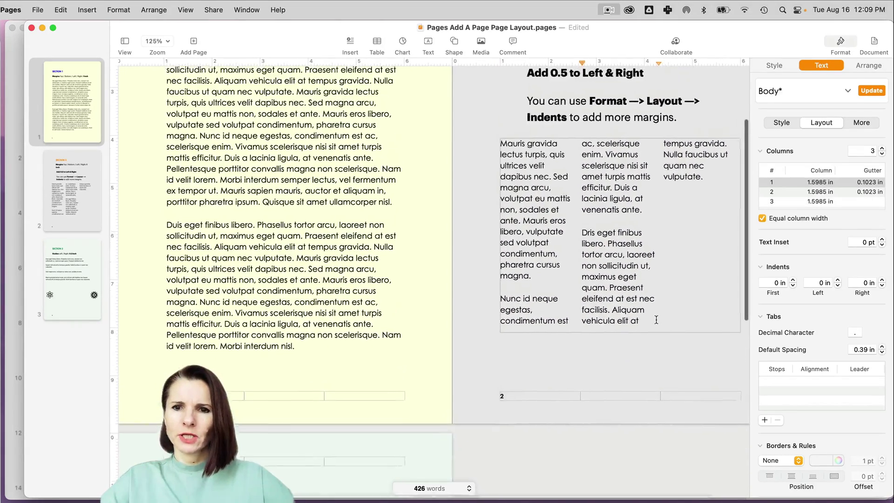
{"action": "left_click", "coordinate": [729, 130]}
{"action": "left_click", "coordinate": [665, 256]}
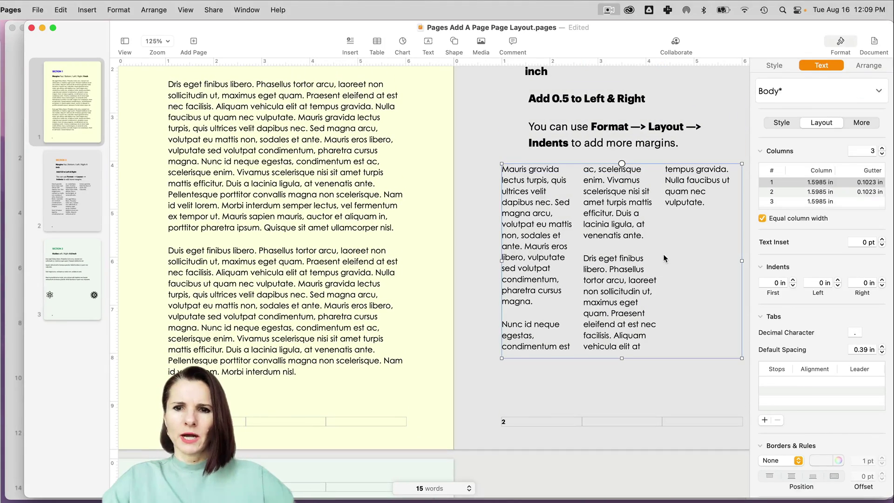
{"action": "scroll", "coordinate": [602, 340], "scroll_direction": "up", "scroll_amount": 4}
{"action": "scroll", "coordinate": [466, 302], "scroll_direction": "down", "scroll_amount": 3}
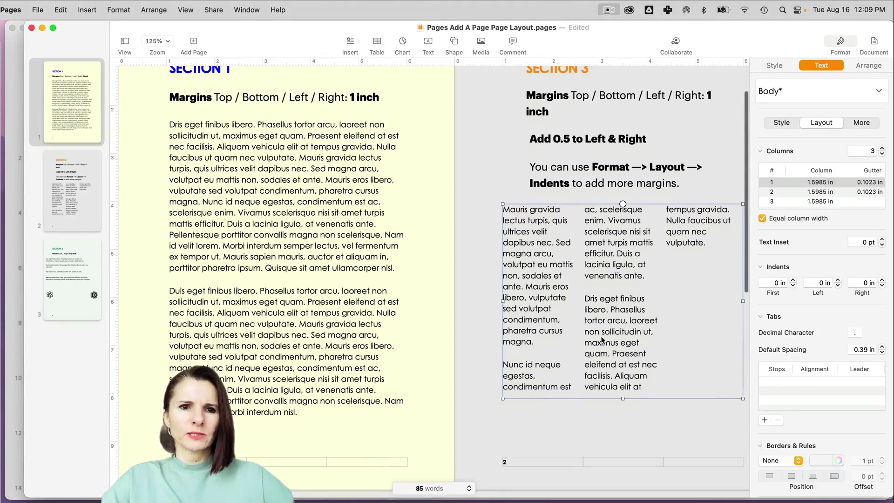
{"action": "left_click", "coordinate": [306, 266]}
{"action": "scroll", "coordinate": [322, 302], "scroll_direction": "down", "scroll_amount": 20}
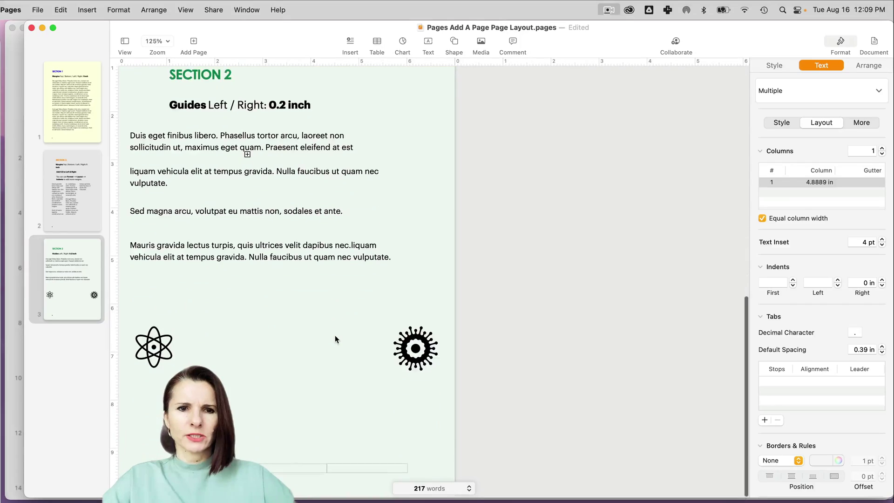
Step: Add a blank page after page 3 and copy Lorem ipsum text from Chrome
{"action": "scroll", "coordinate": [335, 339], "scroll_direction": "up", "scroll_amount": 10}
{"action": "scroll", "coordinate": [335, 334], "scroll_direction": "down", "scroll_amount": 10}
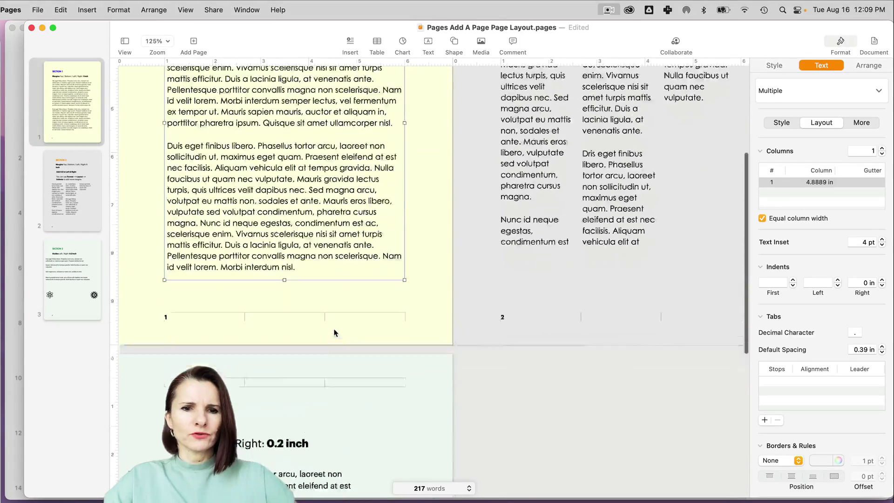
{"action": "left_click", "coordinate": [46, 301]}
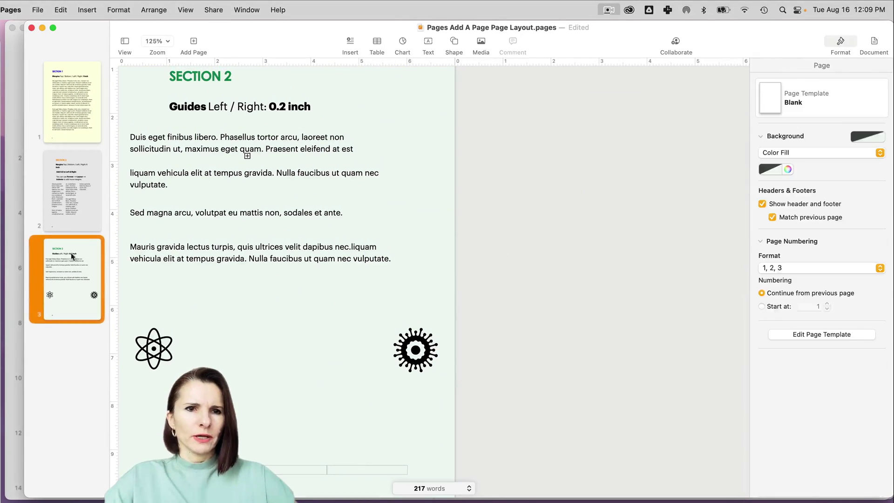
{"action": "left_click", "coordinate": [200, 50]}
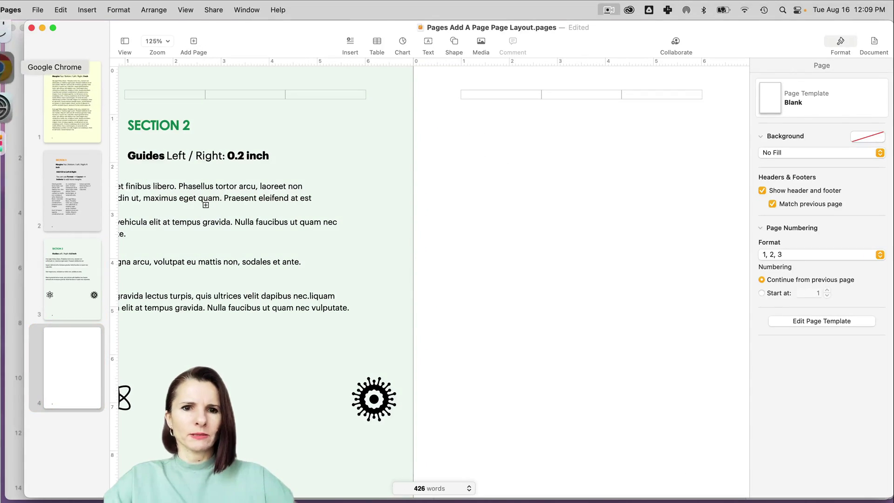
{"action": "left_click", "coordinate": [7, 62]}
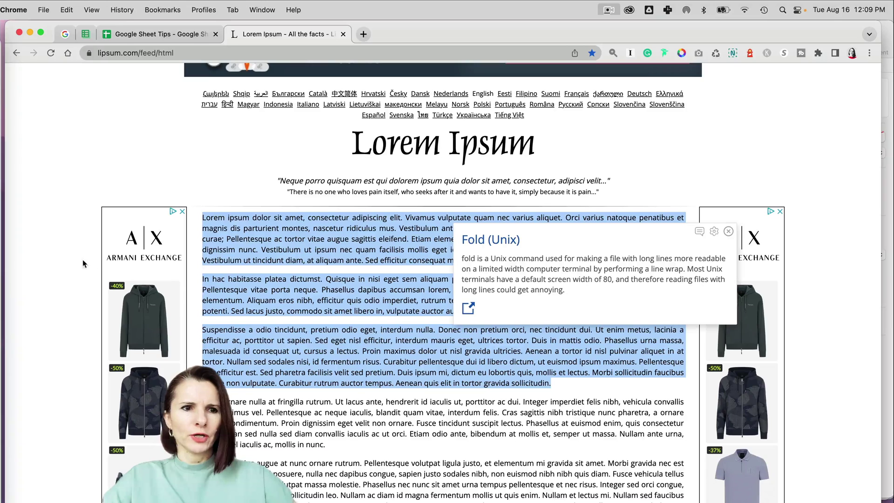
{"action": "left_click", "coordinate": [8, 273]}
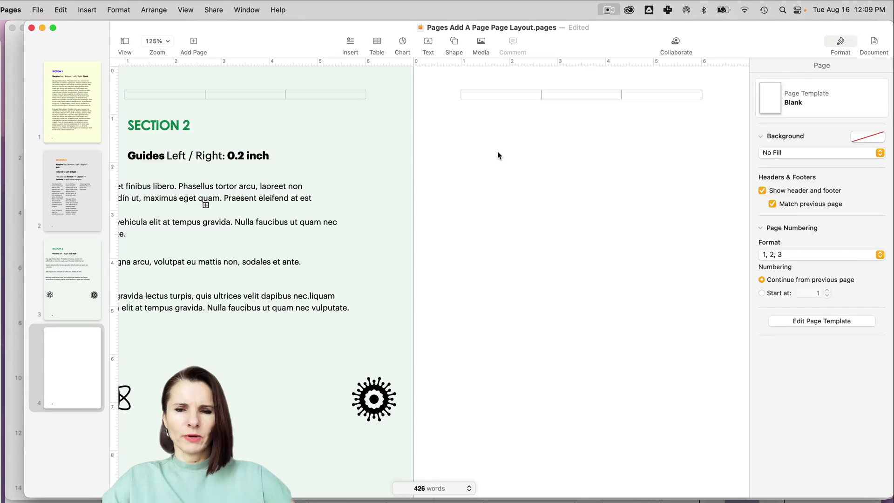
Step: Paste the Lorem ipsum text onto page 4, move it to the top, and widen it to the right margin
{"action": "key", "text": "super+v"}
{"action": "left_click_drag", "start_coordinate": [569, 238], "coordinate": [516, 109]}
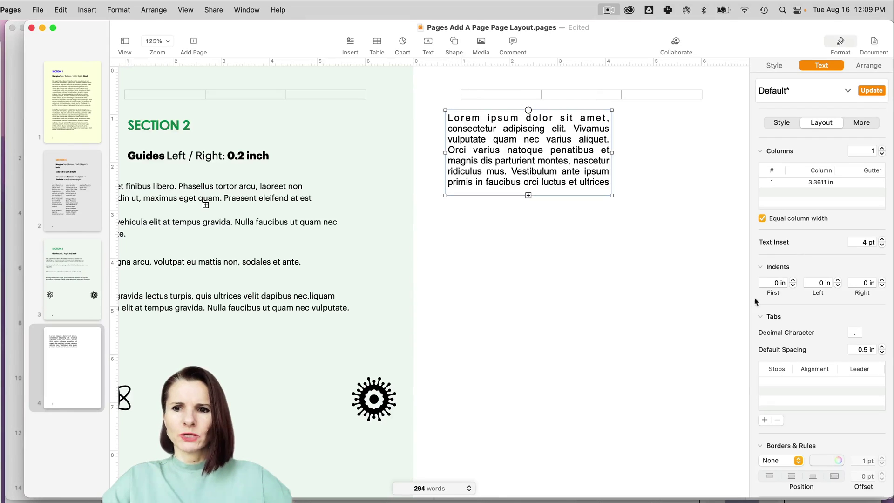
{"action": "left_click", "coordinate": [874, 44]}
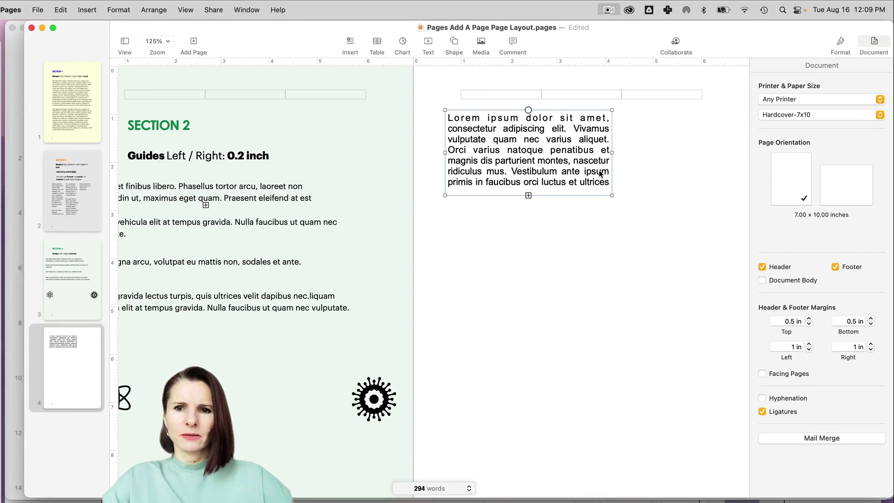
{"action": "left_click_drag", "start_coordinate": [611, 153], "coordinate": [727, 153]}
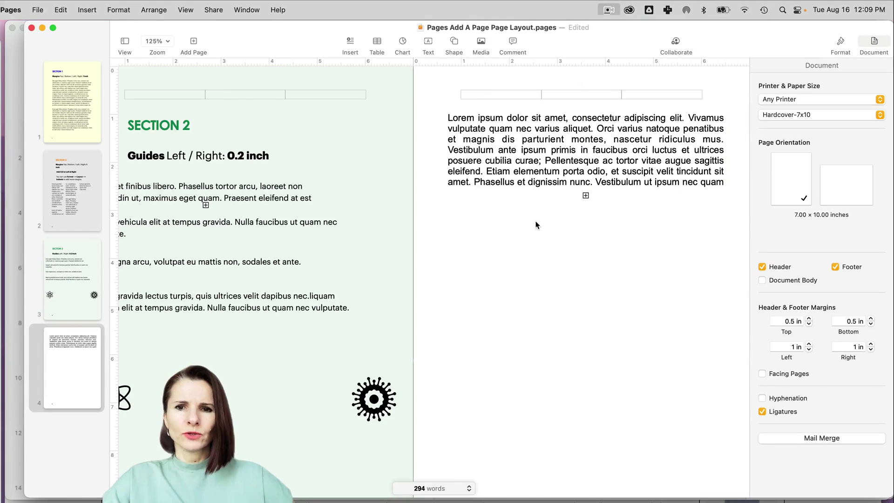
Step: Add empty text boxes below the Lorem ipsum text, two side by side and one lower down
{"action": "left_click_drag", "start_coordinate": [543, 158], "coordinate": [543, 152]}
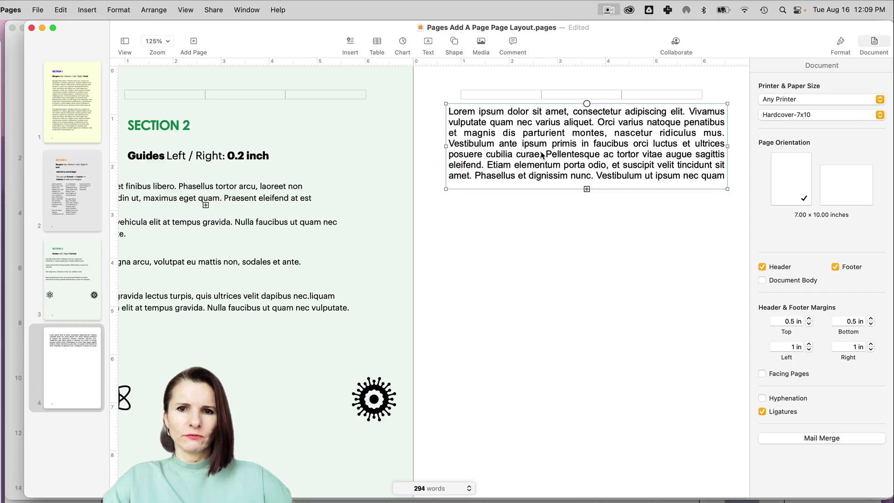
{"action": "left_click", "coordinate": [428, 44]}
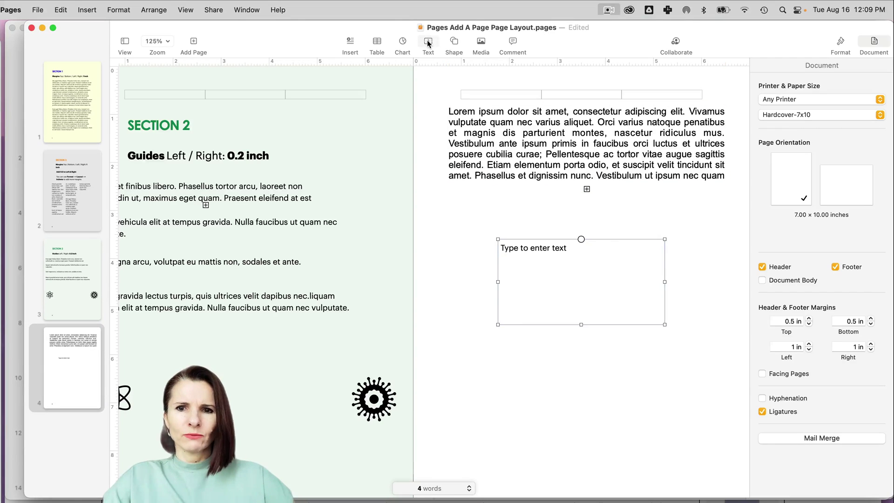
{"action": "left_click_drag", "start_coordinate": [537, 273], "coordinate": [489, 229]}
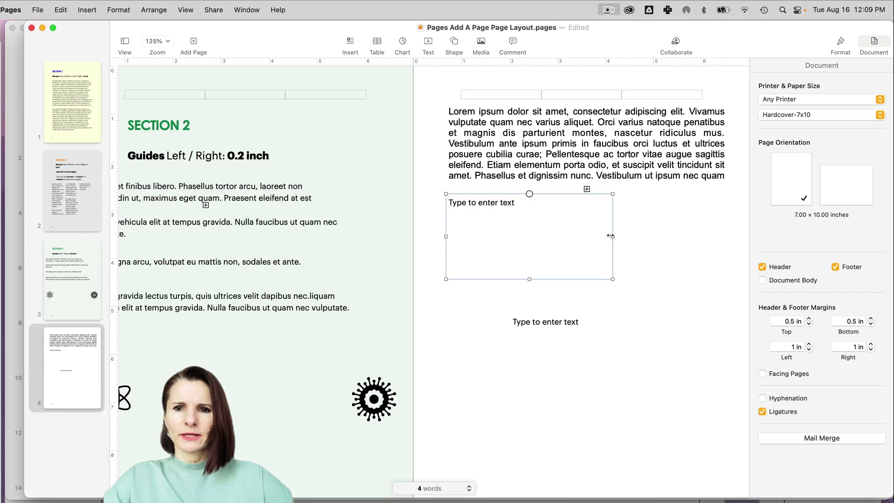
{"action": "left_click_drag", "start_coordinate": [610, 236], "coordinate": [582, 236]}
{"action": "left_click_drag", "start_coordinate": [503, 191], "coordinate": [638, 194]}
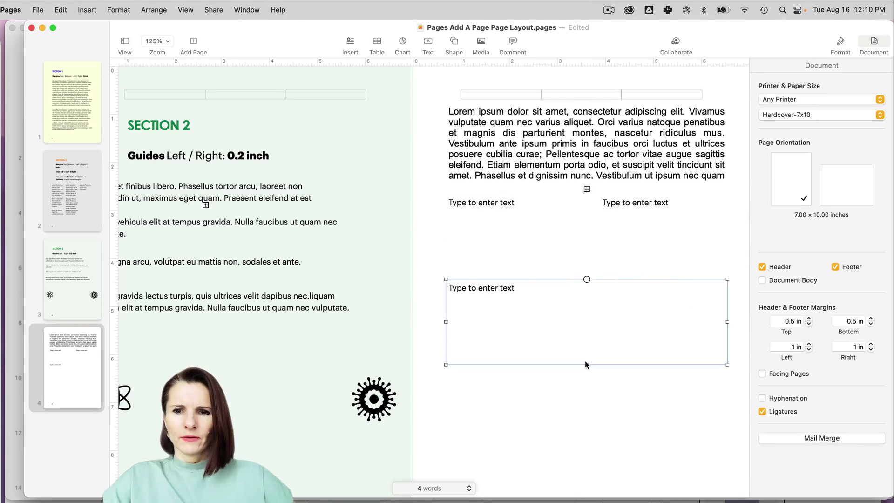
{"action": "left_click", "coordinate": [586, 364]}
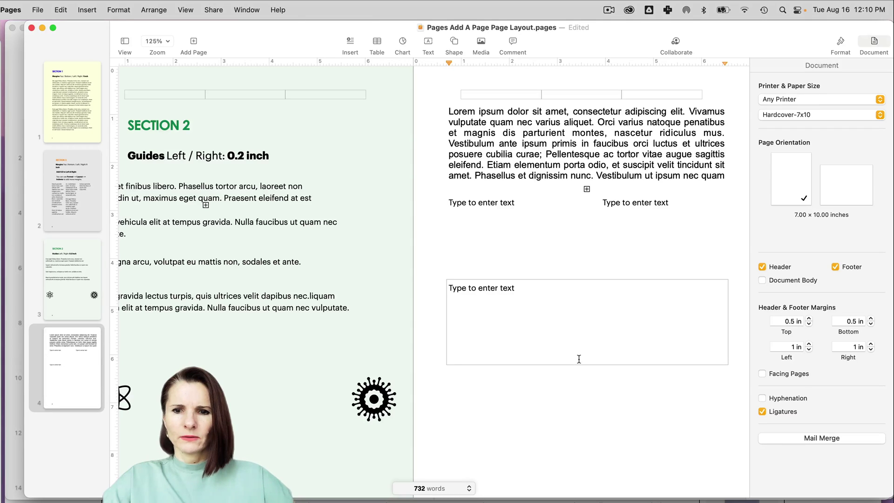
Step: Check each box on page 4 and make the lower empty text box narrower
{"action": "left_click", "coordinate": [559, 219]}
{"action": "left_click", "coordinate": [540, 163]}
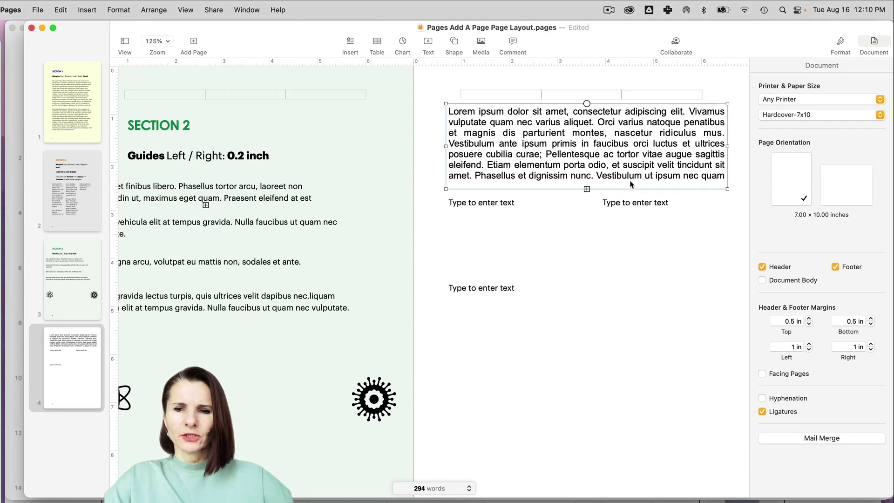
{"action": "left_click", "coordinate": [510, 288]}
{"action": "left_click", "coordinate": [532, 157]}
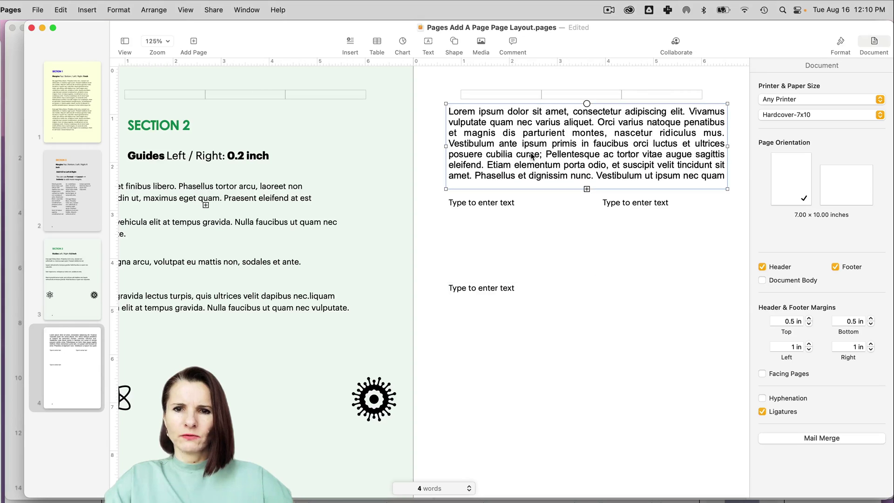
{"action": "left_click", "coordinate": [522, 203]}
{"action": "left_click", "coordinate": [641, 208]}
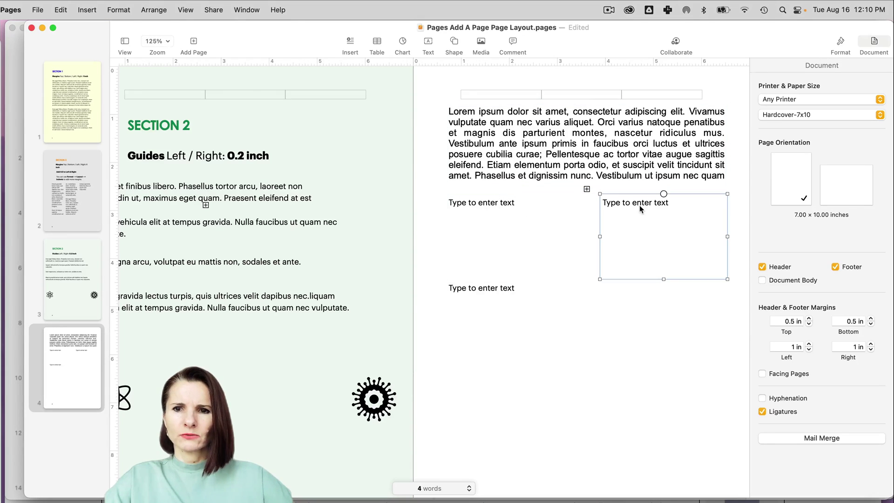
{"action": "left_click", "coordinate": [496, 289]}
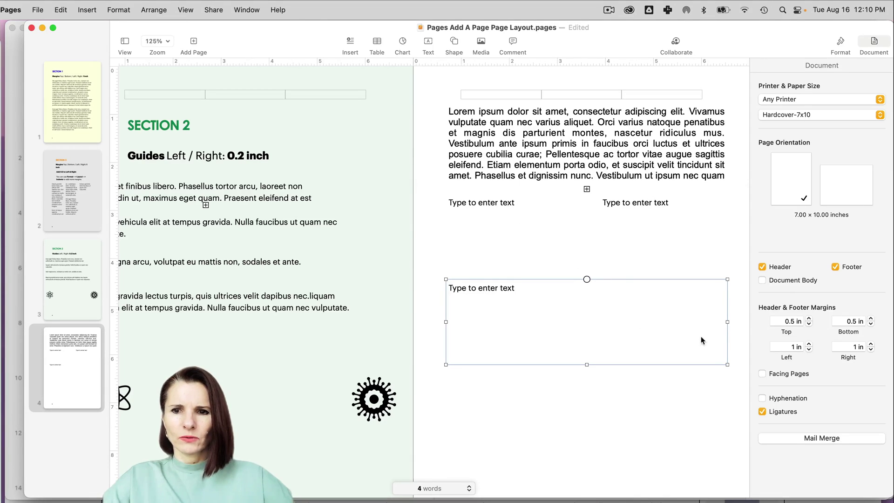
{"action": "left_click_drag", "start_coordinate": [727, 321], "coordinate": [663, 321]}
Step: Start a text thread at the Lorem ipsum box and link the lower-left empty box to it
{"action": "left_click", "coordinate": [536, 168]}
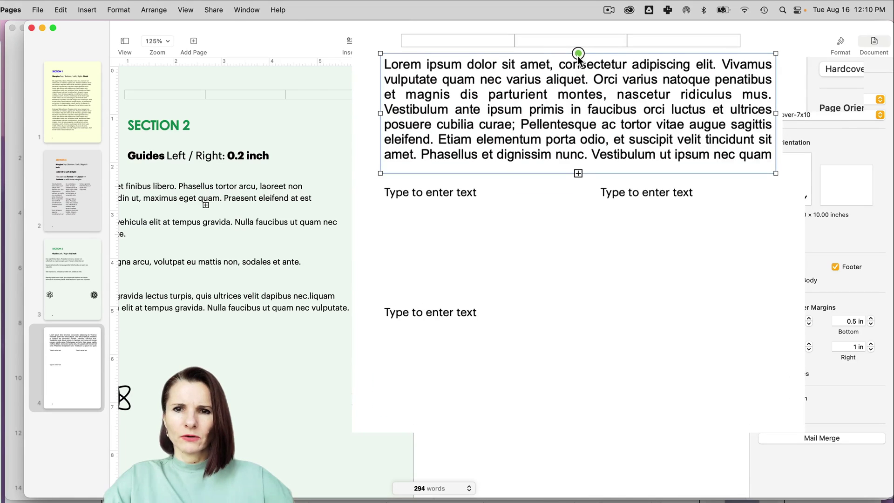
{"action": "left_click", "coordinate": [586, 103]}
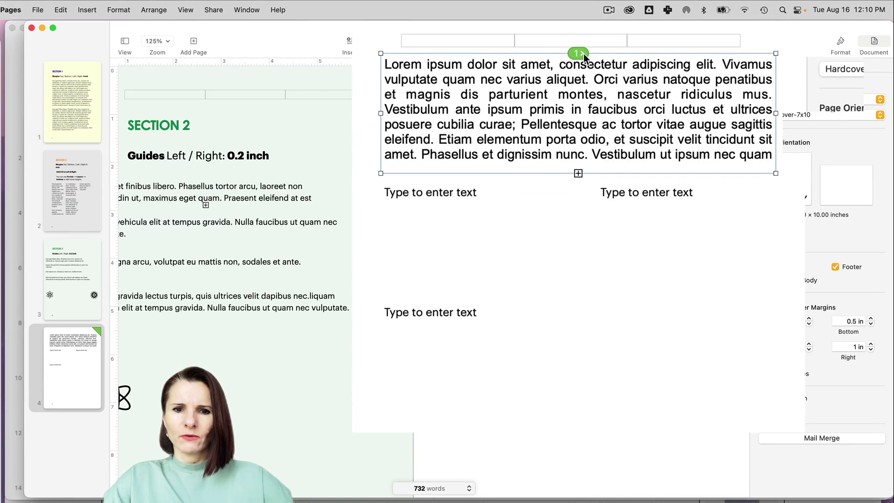
{"action": "left_click", "coordinate": [583, 54]}
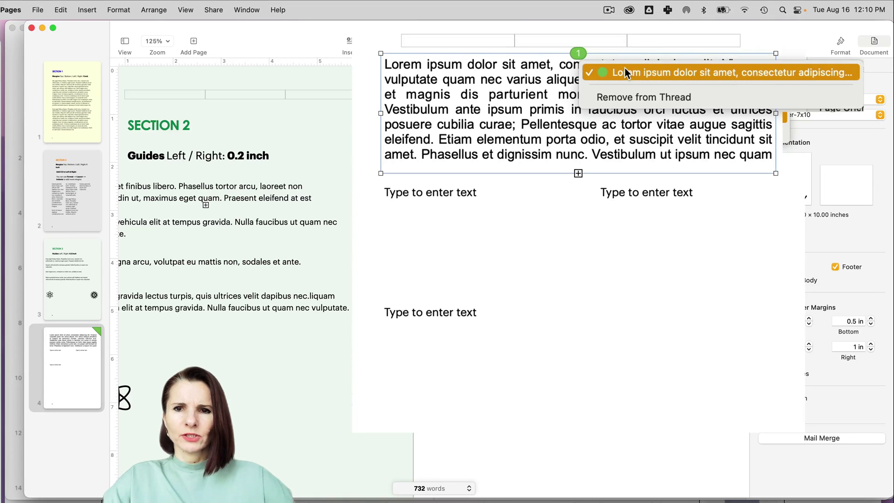
{"action": "left_click", "coordinate": [459, 195]}
{"action": "left_click", "coordinate": [463, 194]}
{"action": "left_click", "coordinate": [469, 181]}
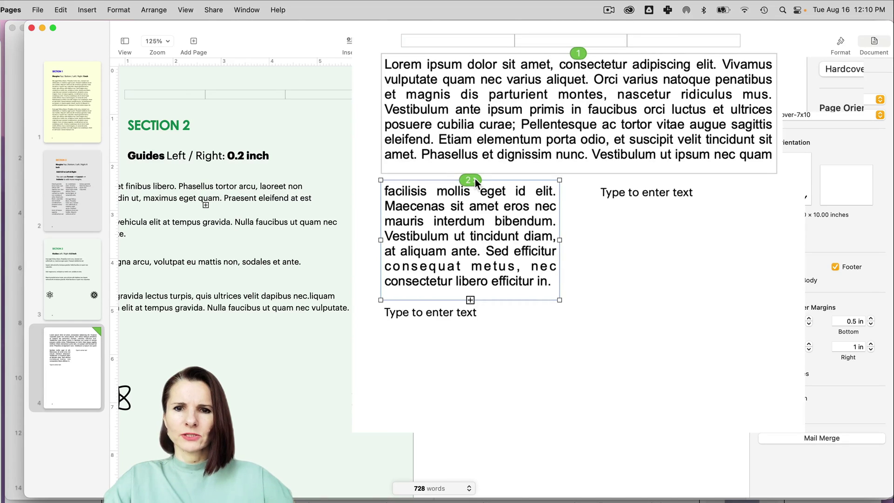
{"action": "left_click", "coordinate": [474, 180]}
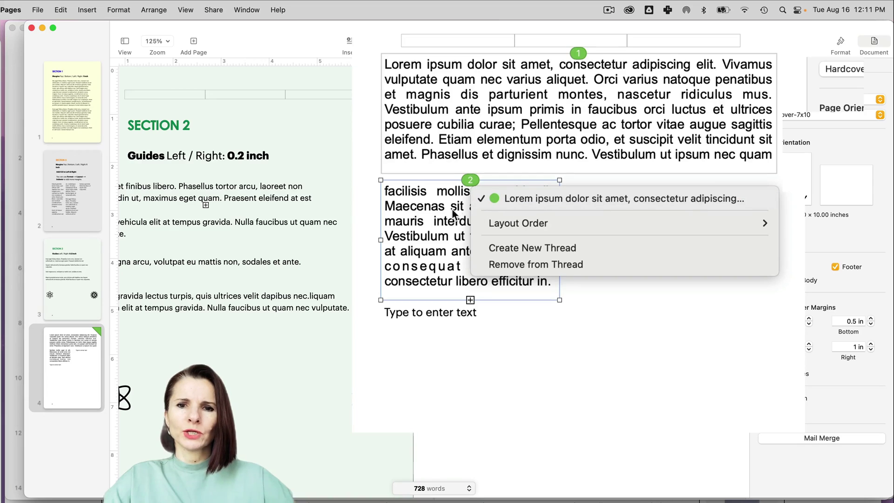
{"action": "left_click", "coordinate": [446, 223]}
Step: Link the right and bottom boxes into the thread and make the bottom box taller
{"action": "left_click", "coordinate": [649, 192]}
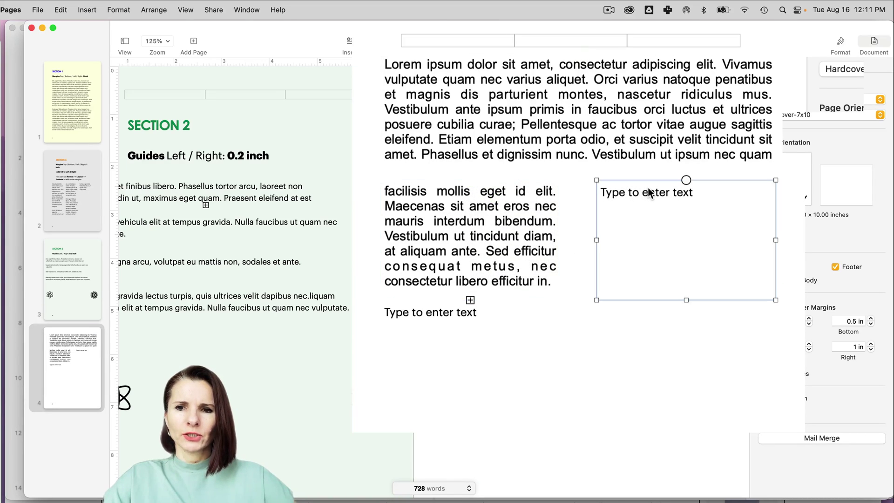
{"action": "left_click", "coordinate": [686, 181]}
{"action": "left_click", "coordinate": [448, 315]}
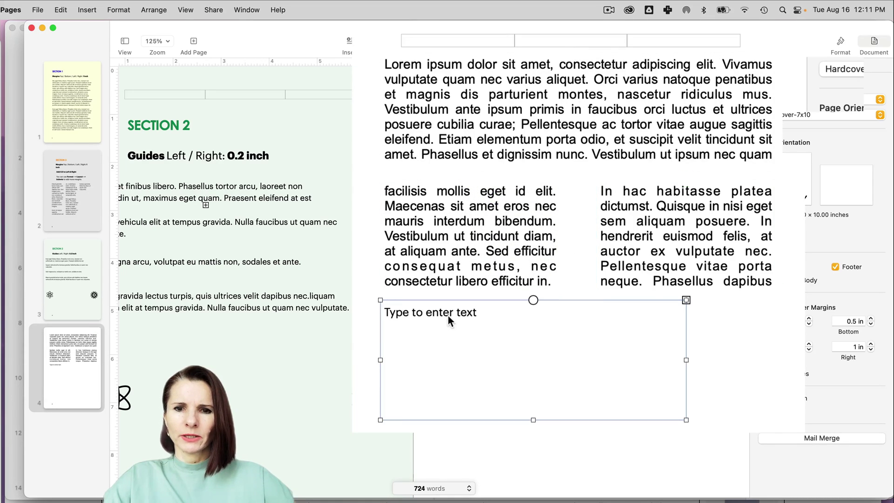
{"action": "left_click", "coordinate": [533, 300]}
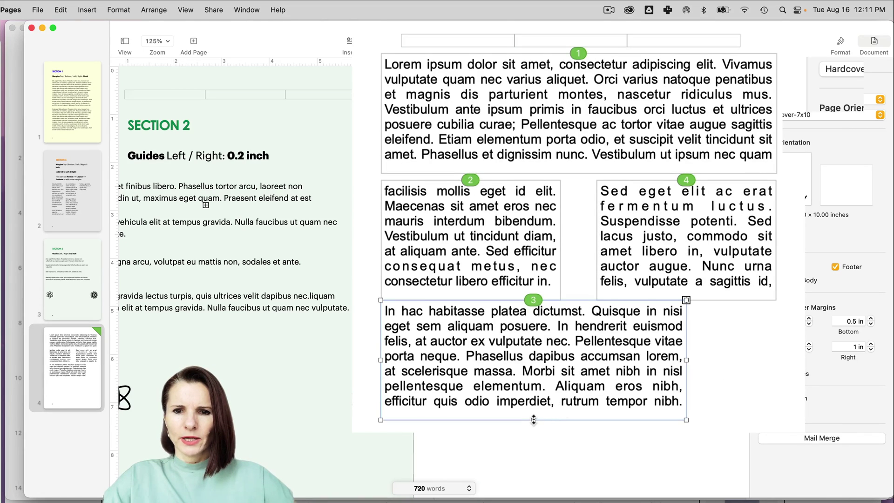
{"action": "left_click_drag", "start_coordinate": [533, 420], "coordinate": [554, 456]}
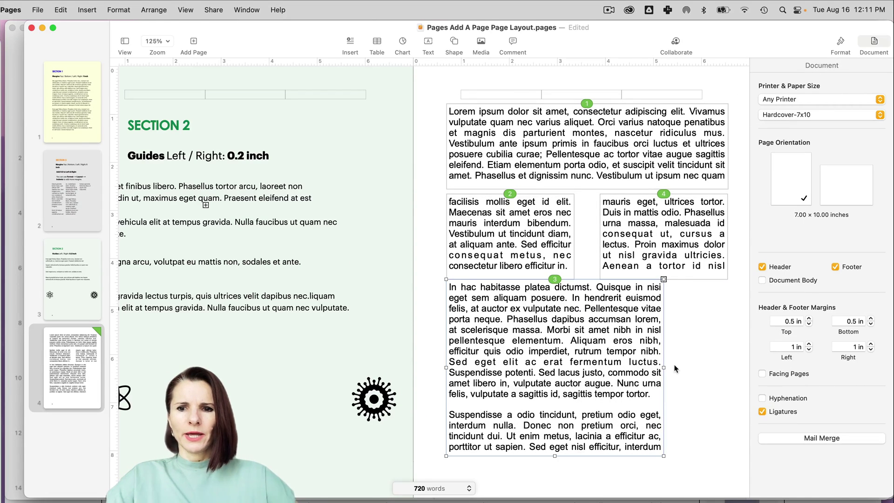
Step: Widen the right linked text box toward the left and preview the reflowed text
{"action": "left_click", "coordinate": [673, 322]}
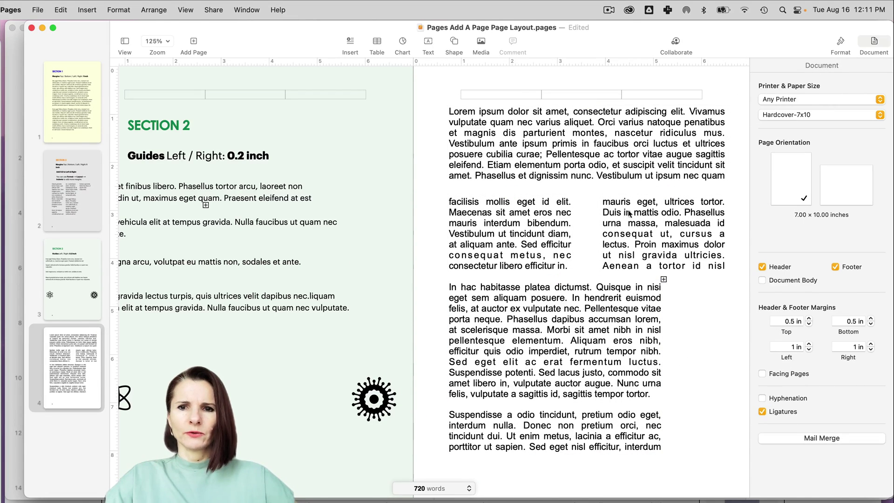
{"action": "left_click", "coordinate": [657, 215]}
{"action": "left_click_drag", "start_coordinate": [603, 238], "coordinate": [588, 237]}
{"action": "left_click", "coordinate": [691, 320]}
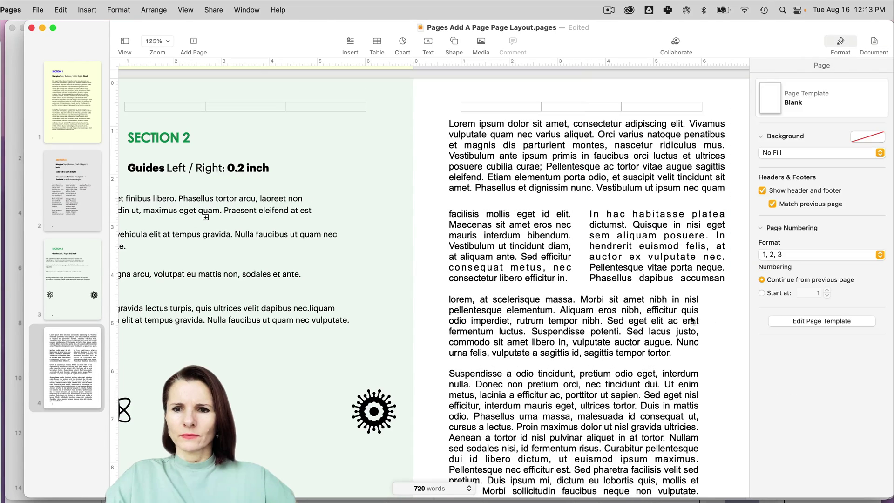
Step: Try three columns in the bottom text box, then return it to a single column
{"action": "left_click", "coordinate": [694, 328]}
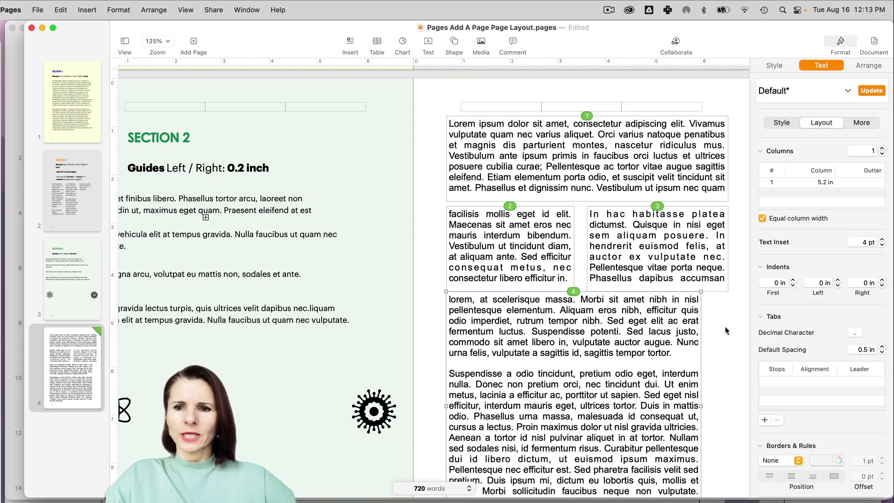
{"action": "left_click", "coordinate": [652, 321]}
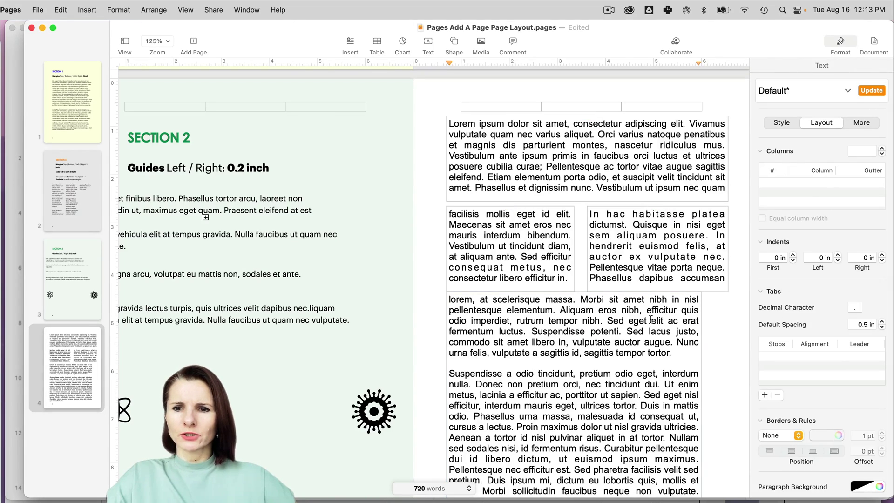
{"action": "left_click", "coordinate": [722, 363]}
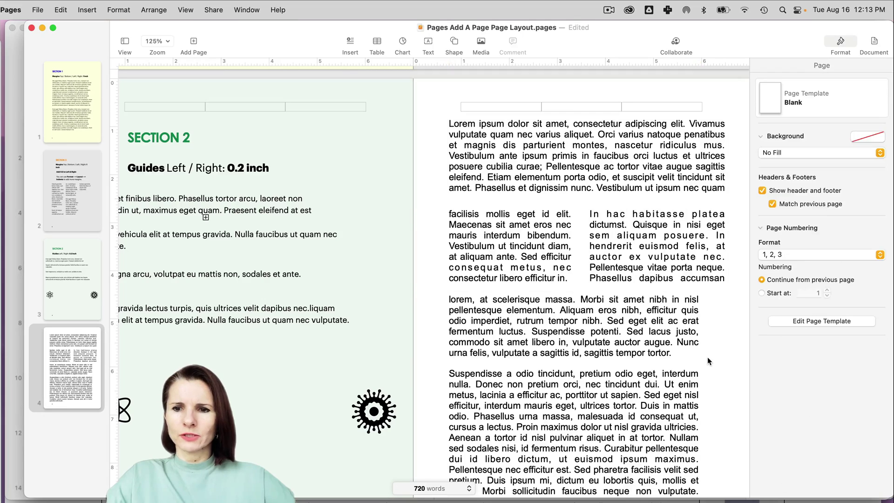
{"action": "left_click", "coordinate": [697, 359]}
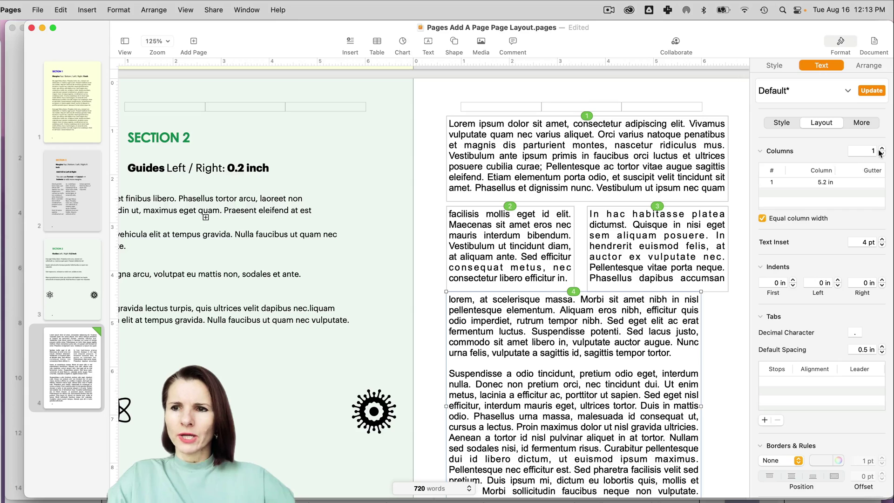
{"action": "left_click", "coordinate": [645, 344]}
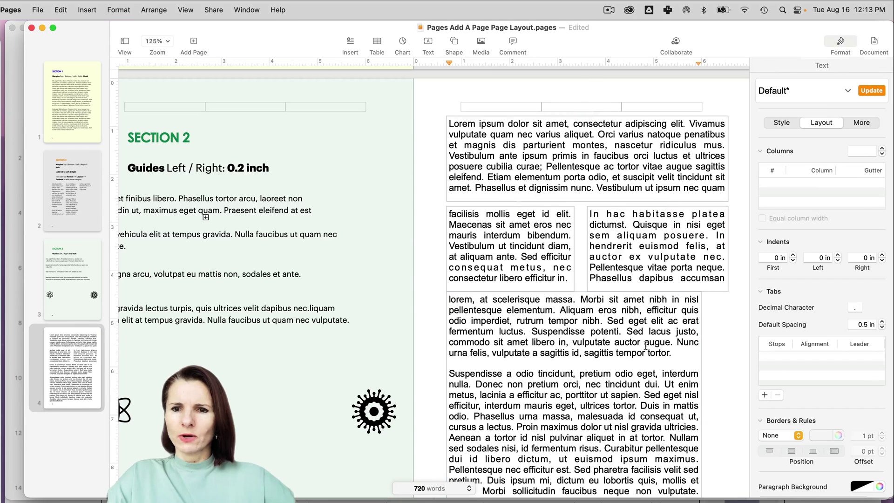
{"action": "left_click", "coordinate": [675, 292]}
{"action": "left_click", "coordinate": [675, 292]}
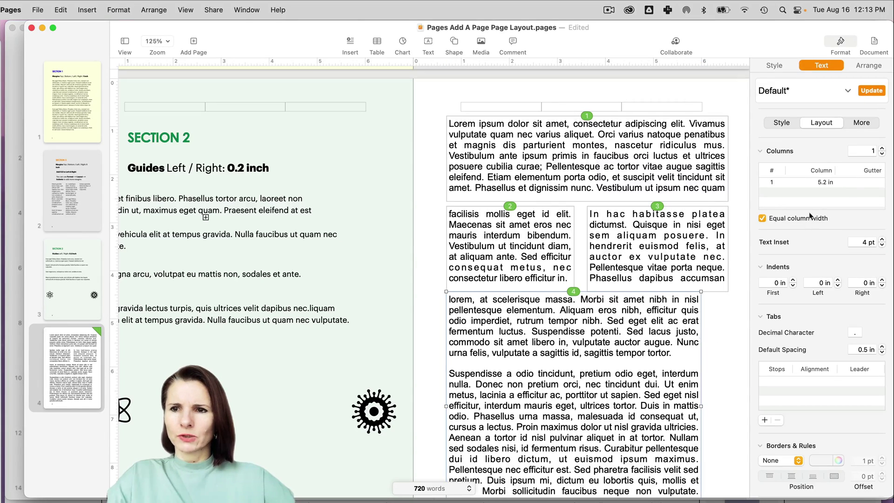
{"action": "left_click", "coordinate": [883, 147]}
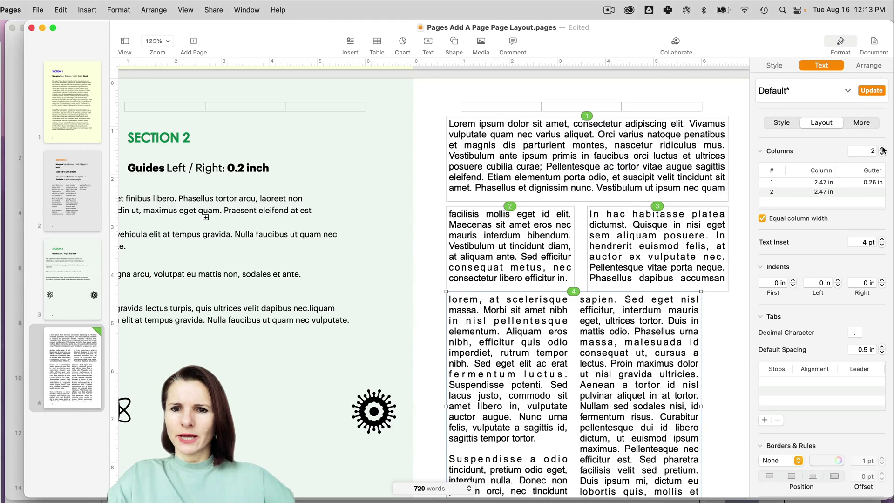
{"action": "left_click", "coordinate": [883, 147]}
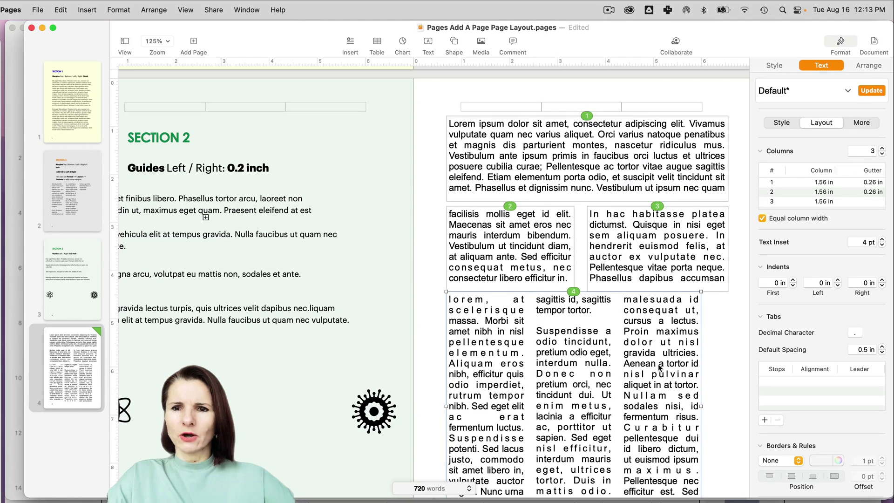
{"action": "scroll", "coordinate": [659, 367], "scroll_direction": "down", "scroll_amount": 2}
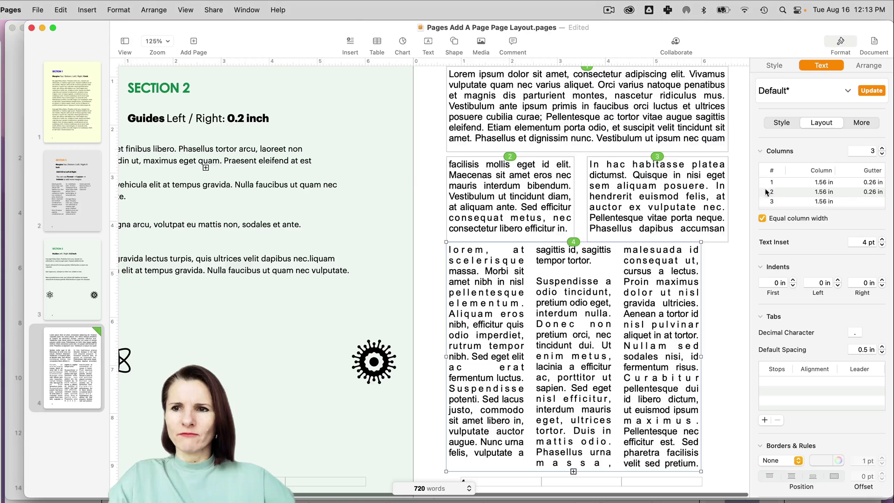
{"action": "left_click", "coordinate": [883, 153]}
{"action": "left_click", "coordinate": [883, 153]}
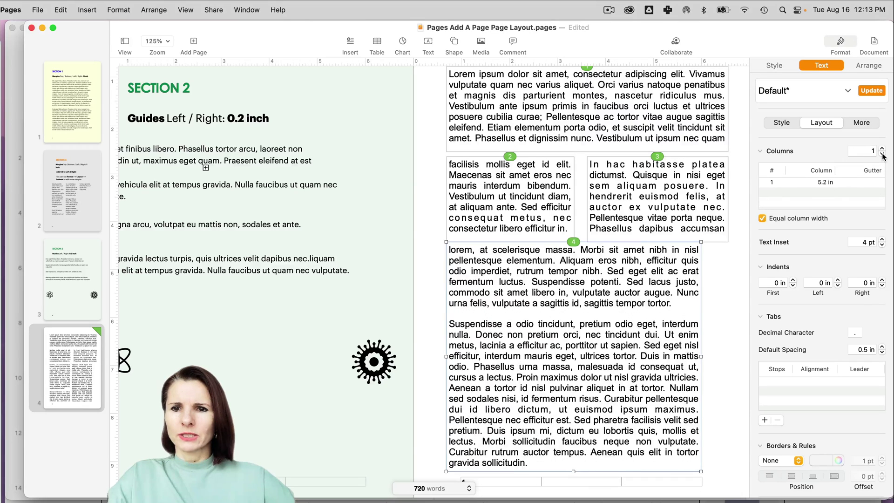
{"action": "left_click", "coordinate": [615, 217]}
{"action": "scroll", "coordinate": [616, 213], "scroll_direction": "up", "scroll_amount": 2}
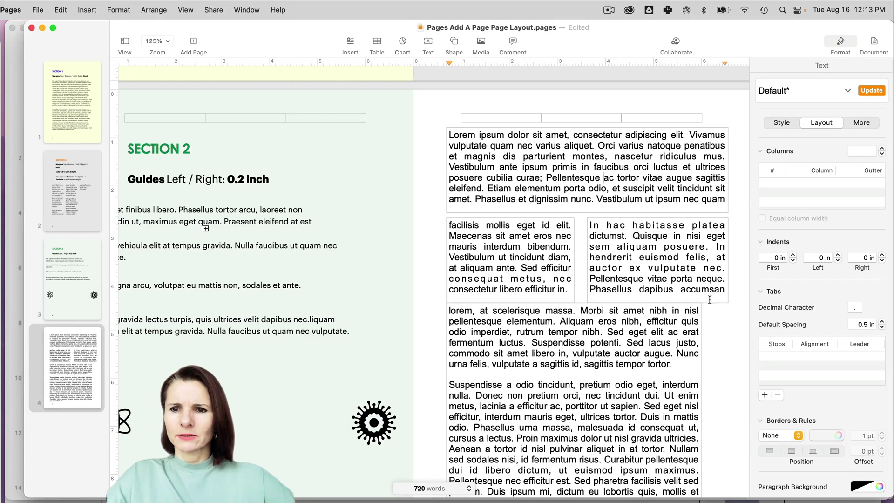
{"action": "left_click", "coordinate": [710, 302]}
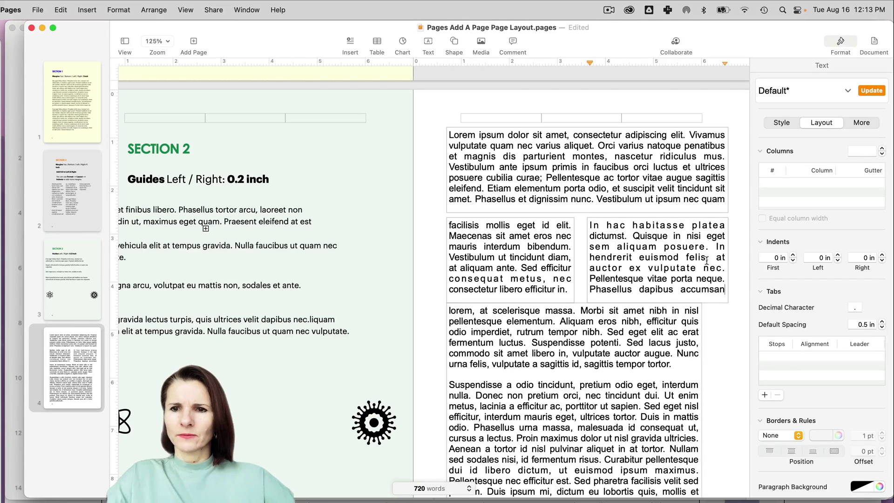
{"action": "left_click", "coordinate": [727, 186]}
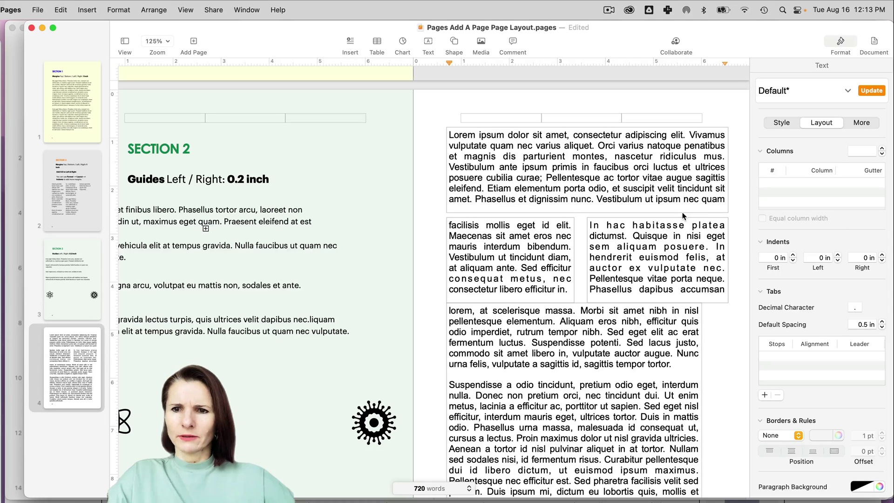
{"action": "left_click", "coordinate": [434, 215]}
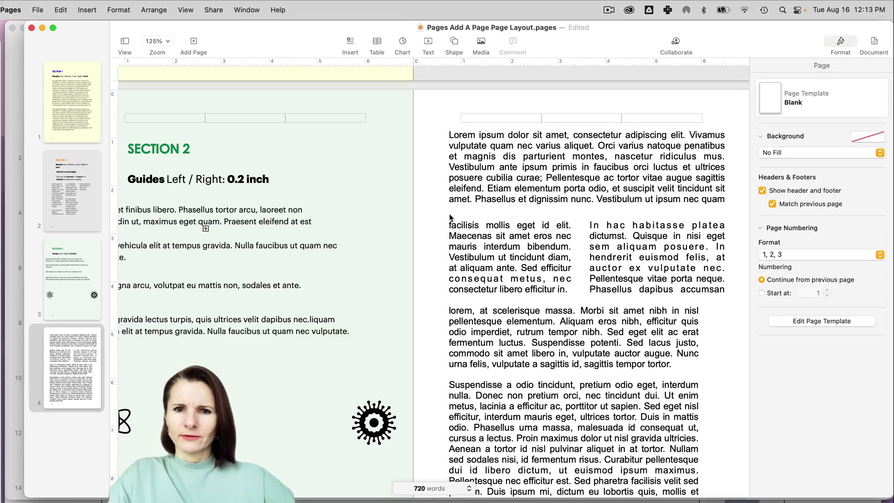
{"action": "left_click", "coordinate": [465, 199]}
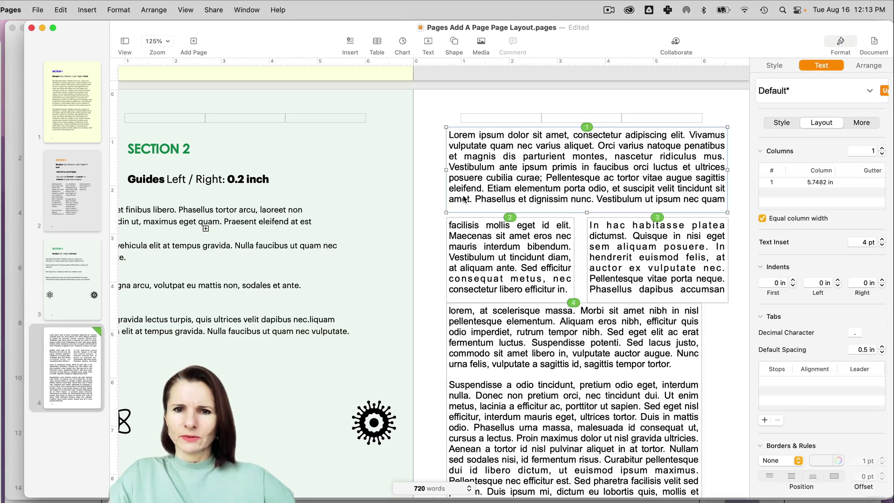
{"action": "left_click", "coordinate": [883, 148]}
{"action": "left_click", "coordinate": [883, 148]}
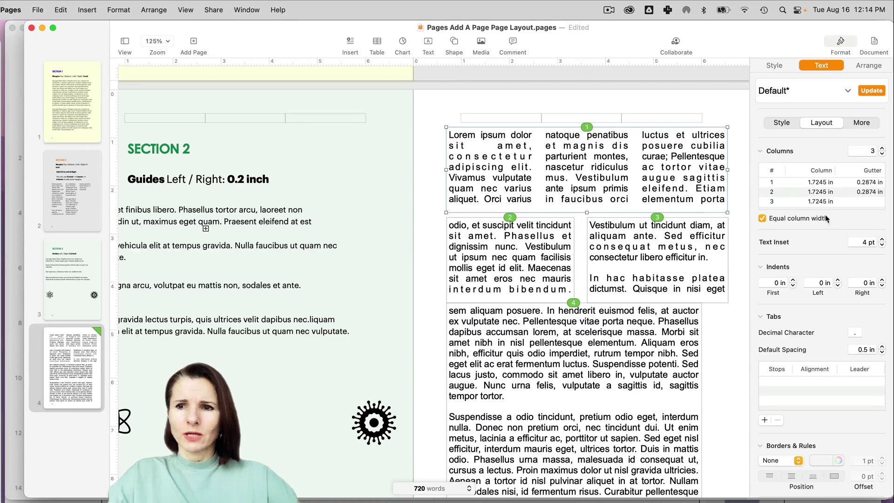
{"action": "left_click", "coordinate": [883, 155]}
{"action": "left_click", "coordinate": [883, 154]}
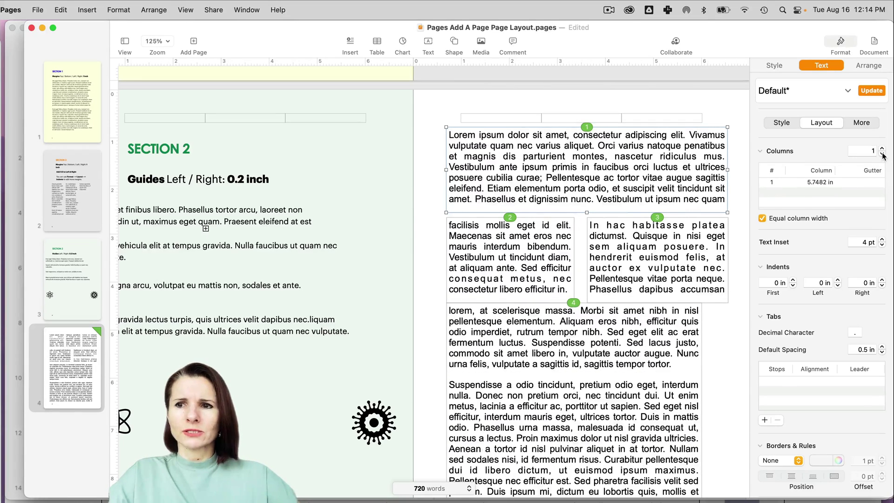